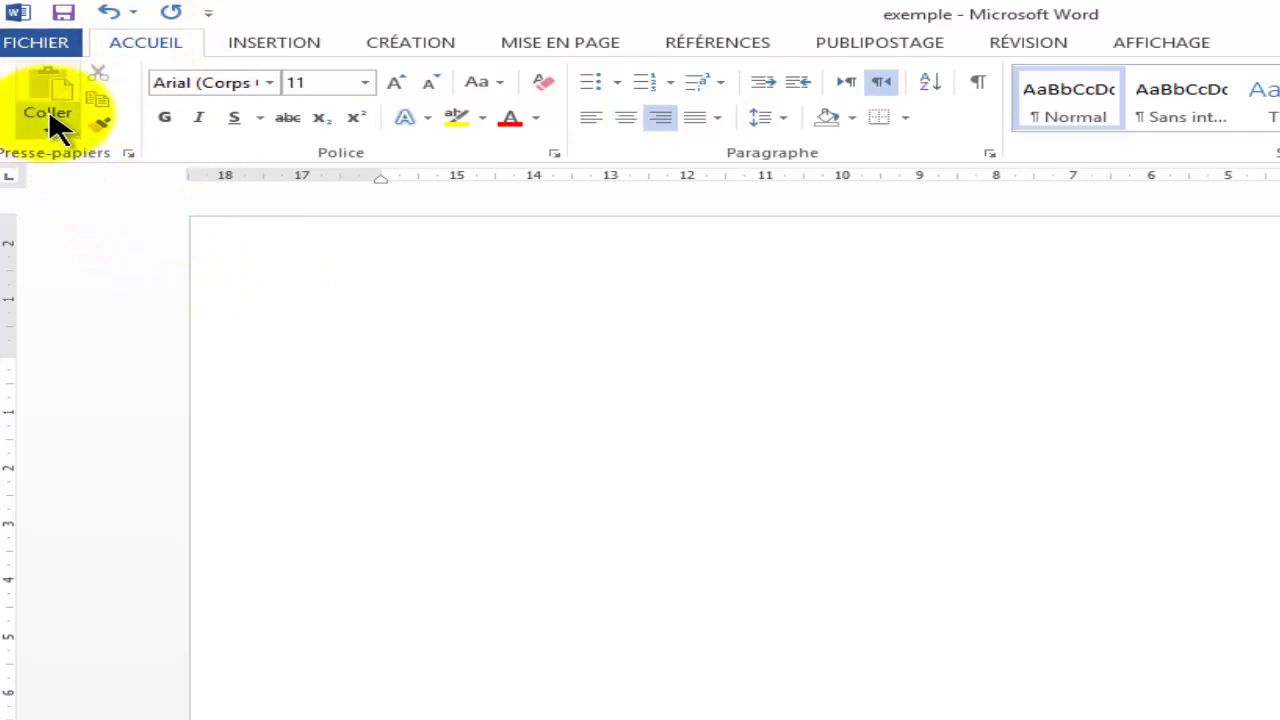
# Try Format Painter on the empty page, then set the paragraph to left-to-right, left-aligned
pyautogui.click(690, 413)
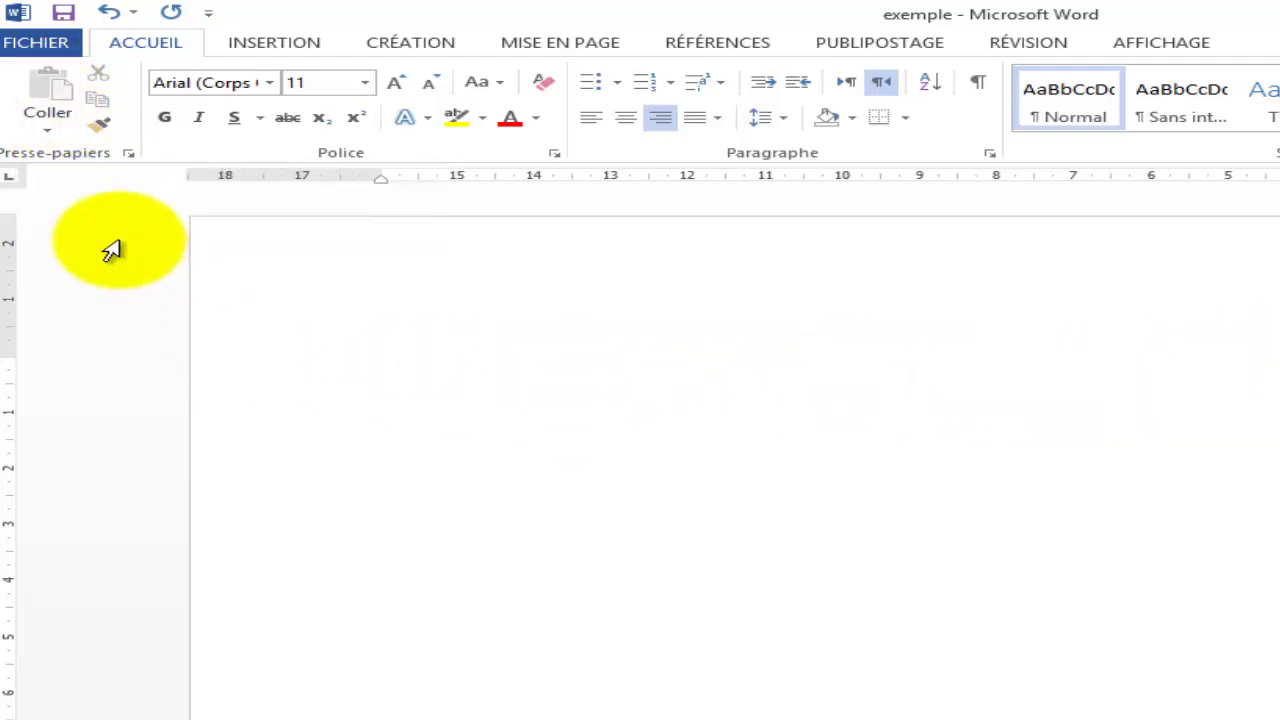
pyautogui.click(99, 125)
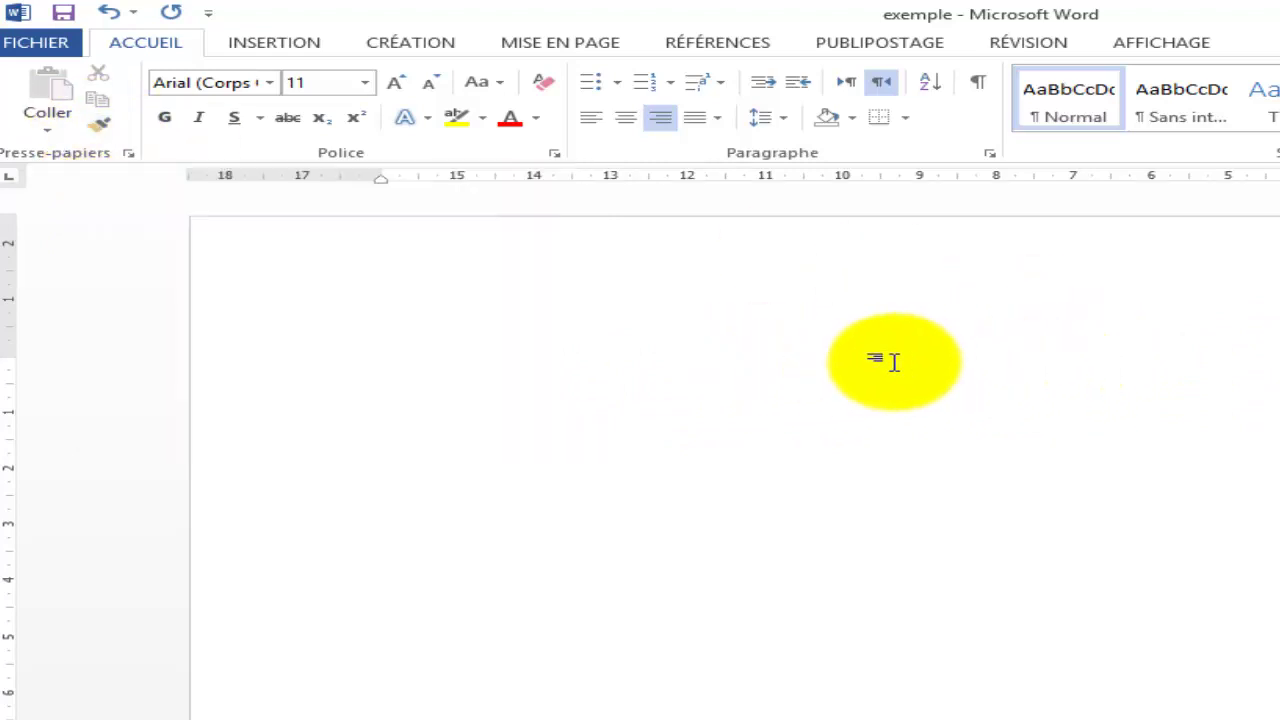
pyautogui.moveTo(829, 361); pyautogui.dragTo(554, 349)
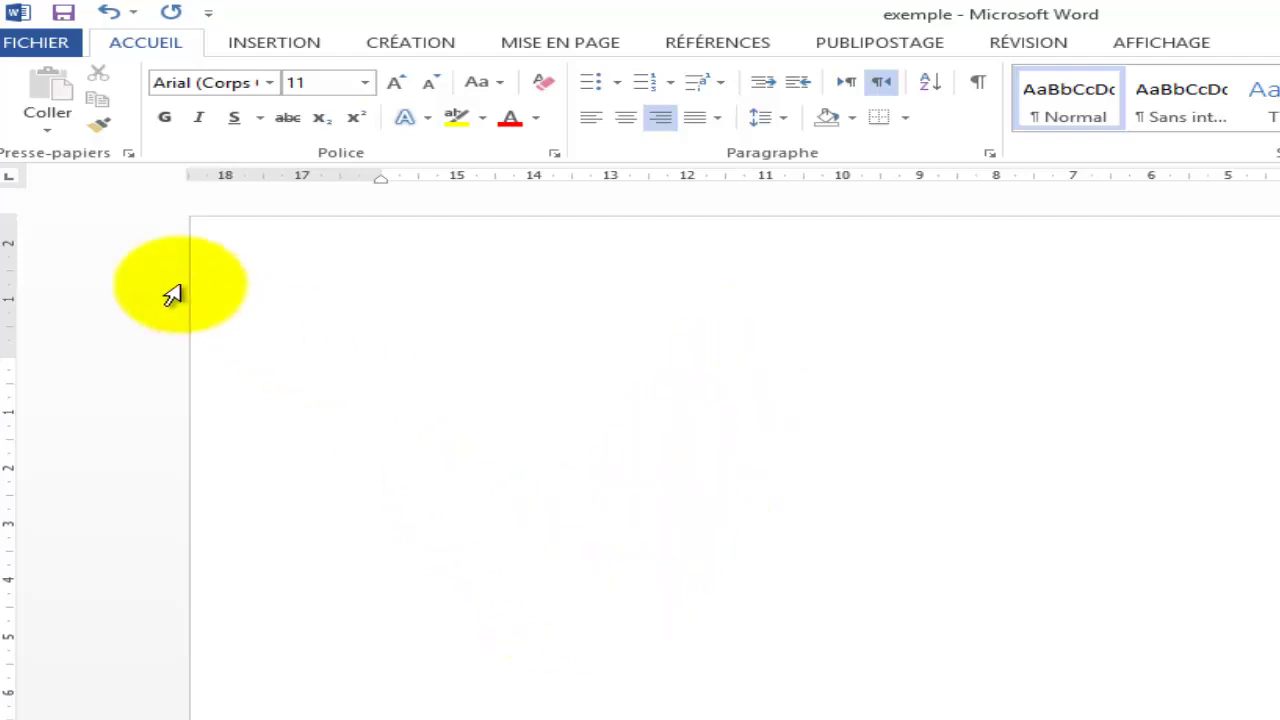
pyautogui.click(99, 127)
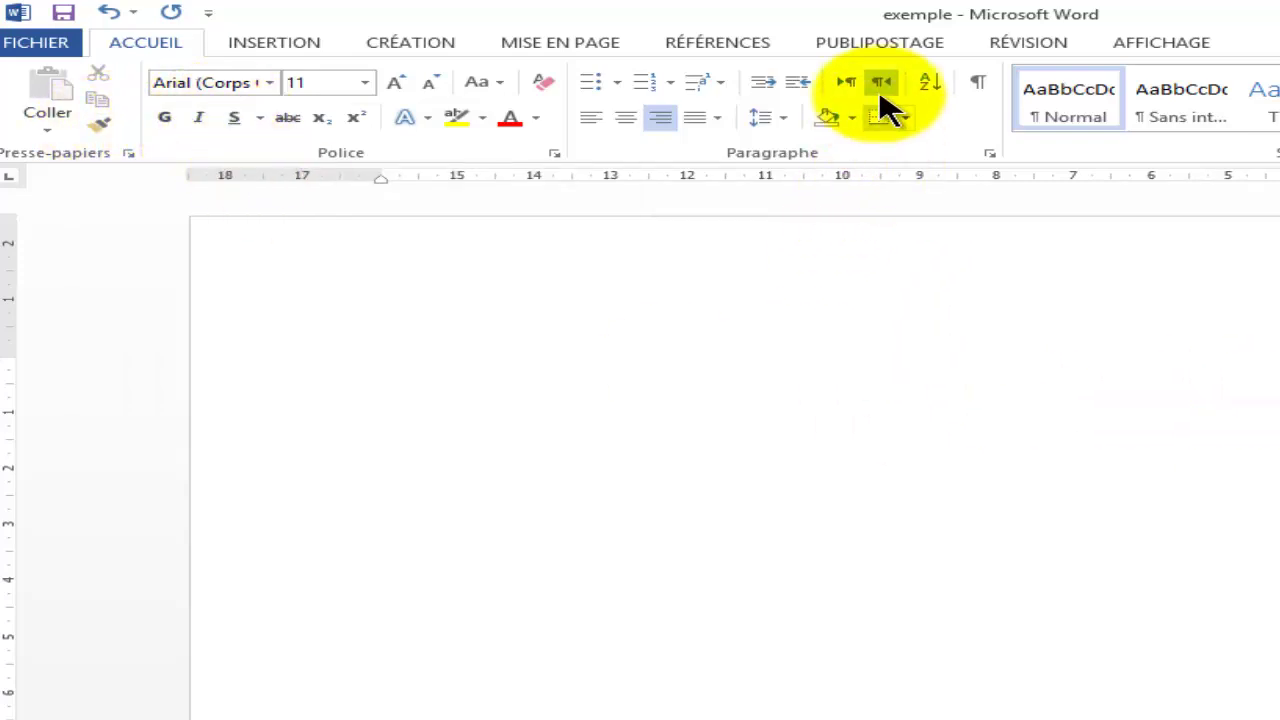
pyautogui.click(845, 85)
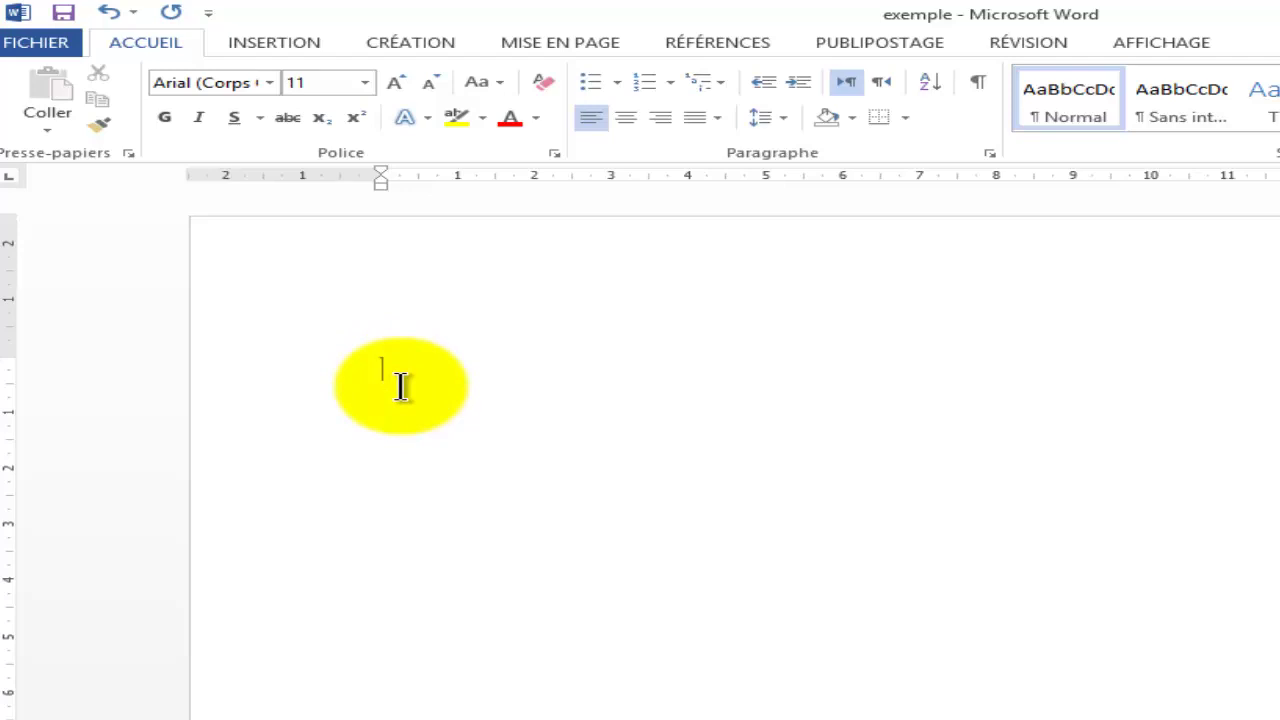
# Type 'Un test d'apprentissage l'utilisation de programme word' and select the whole line
pyautogui.write('utilisation de programme word')
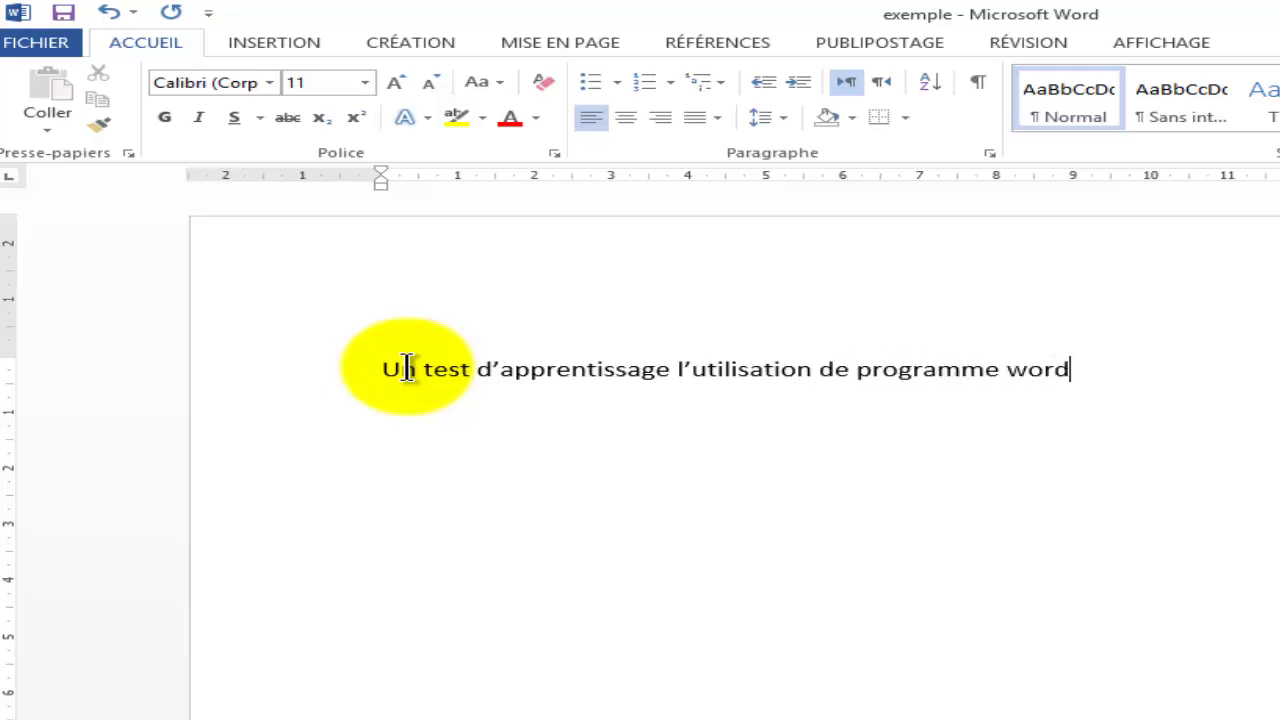
pyautogui.click(809, 369)
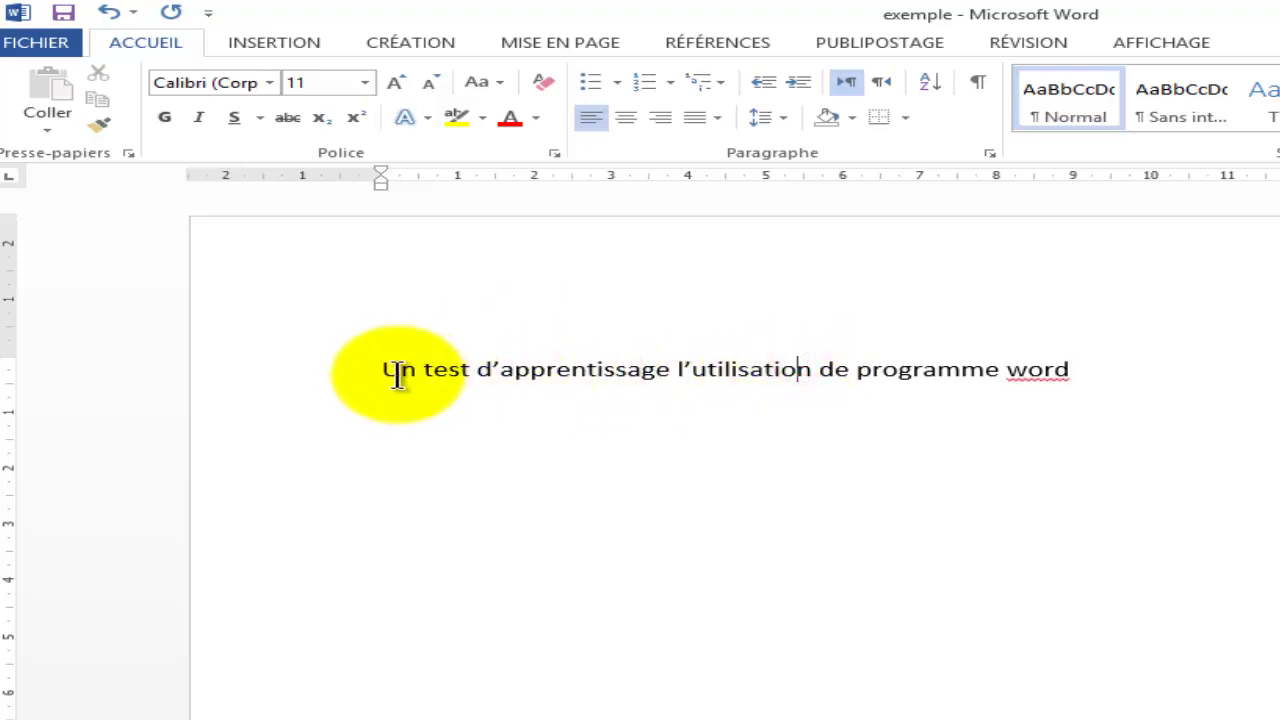
pyautogui.moveTo(386, 370); pyautogui.dragTo(1085, 372)
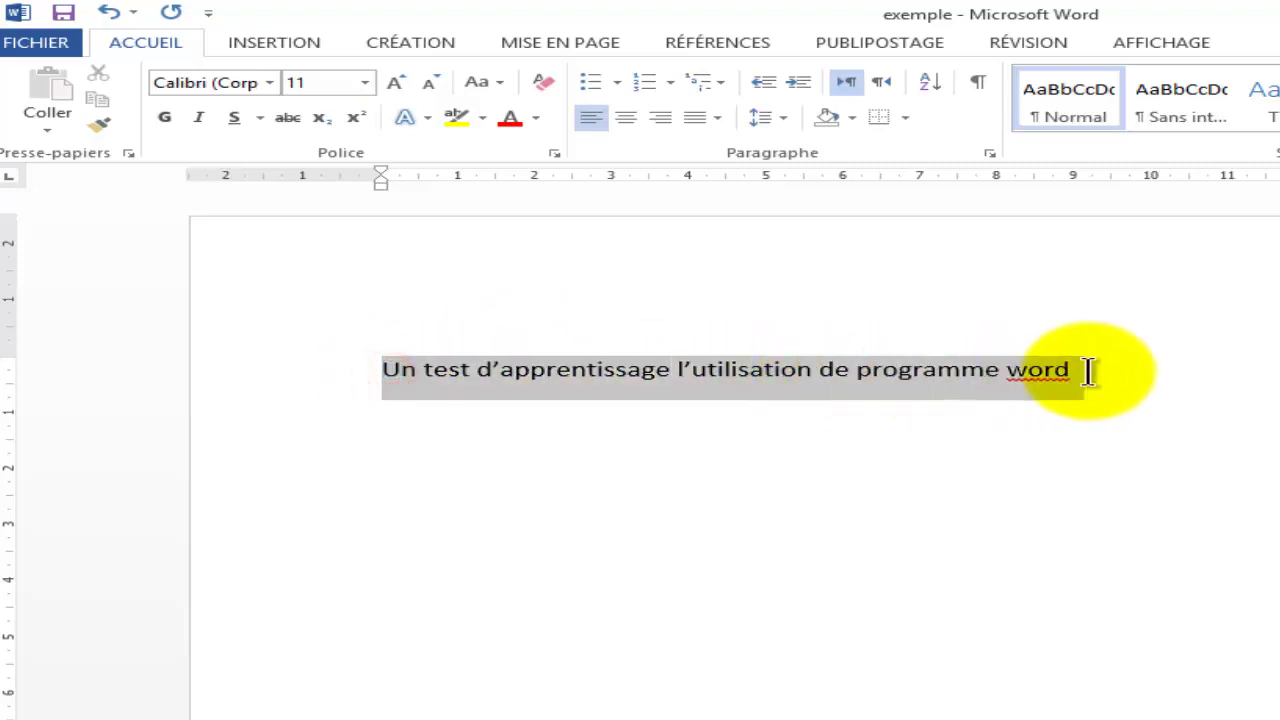
pyautogui.click(884, 362)
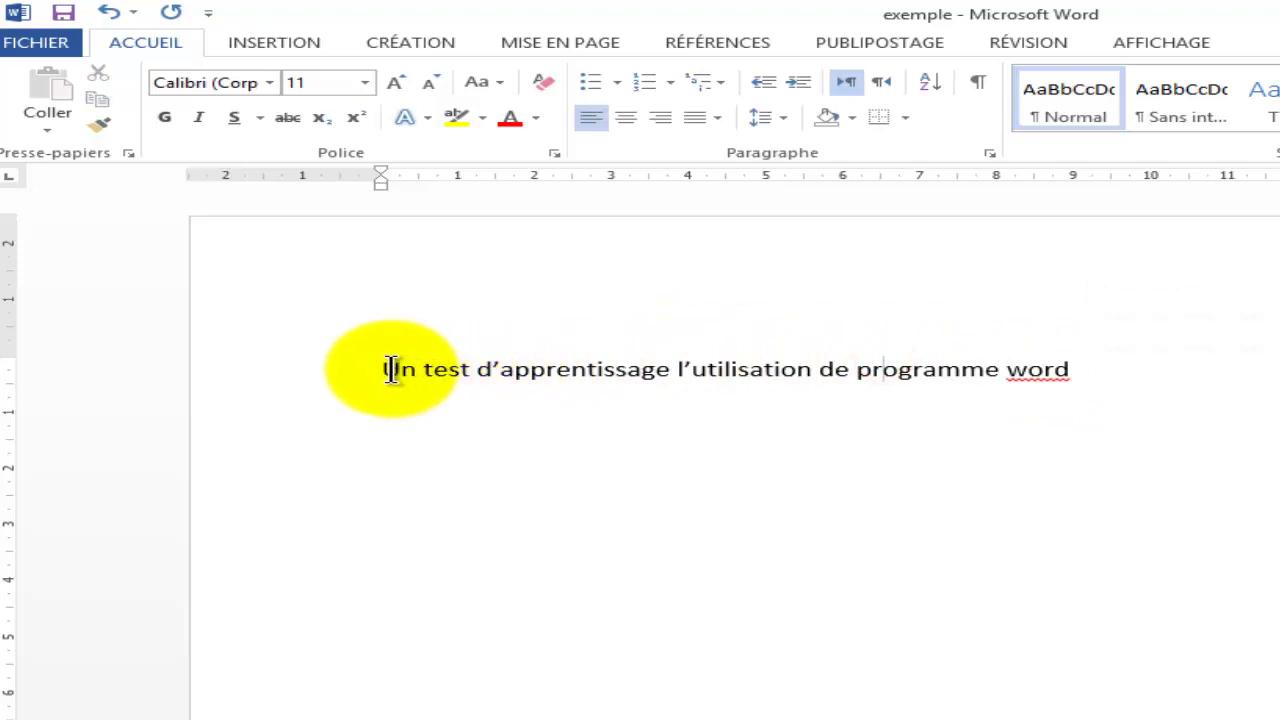
pyautogui.moveTo(386, 370); pyautogui.dragTo(1062, 370)
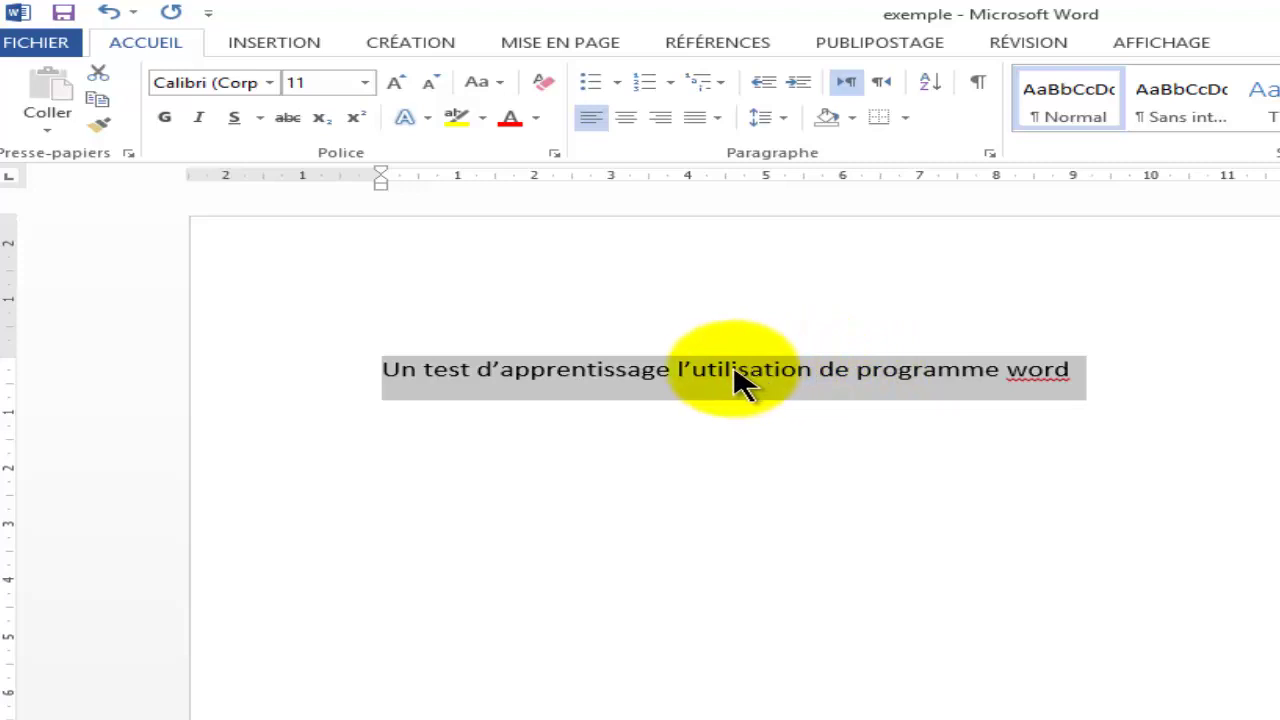
pyautogui.click(388, 369)
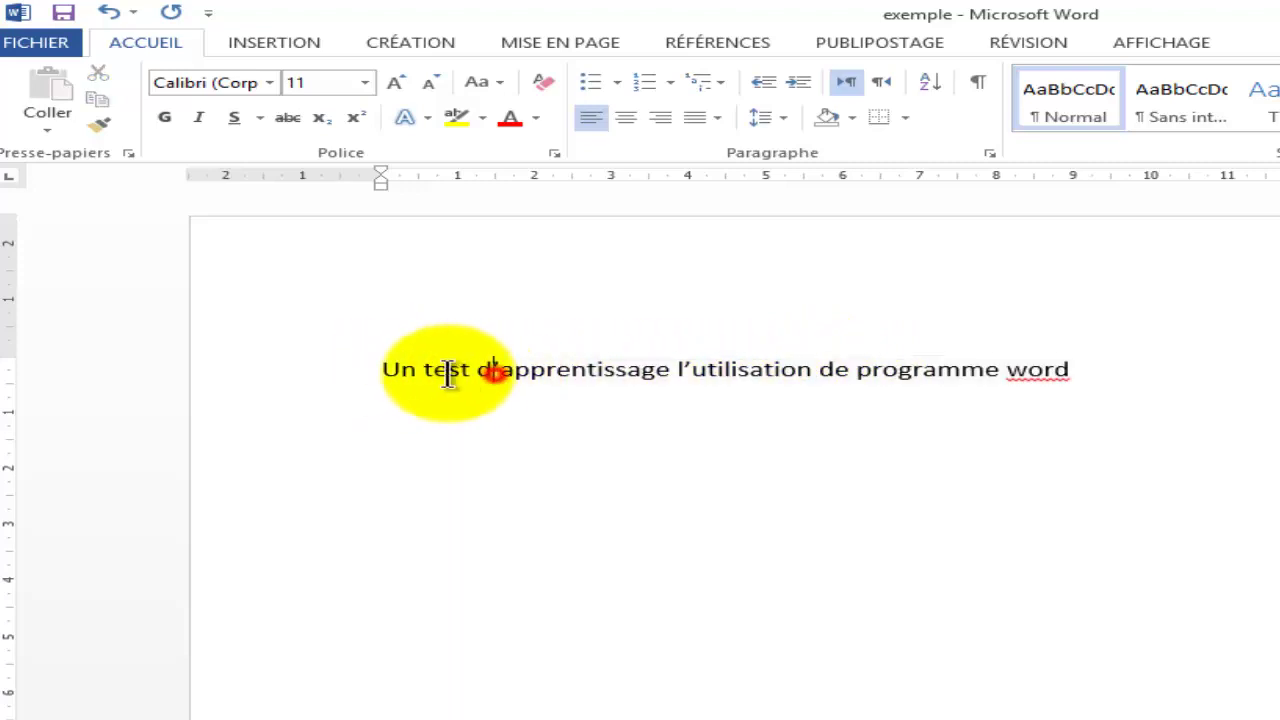
pyautogui.moveTo(383, 369); pyautogui.dragTo(1077, 374)
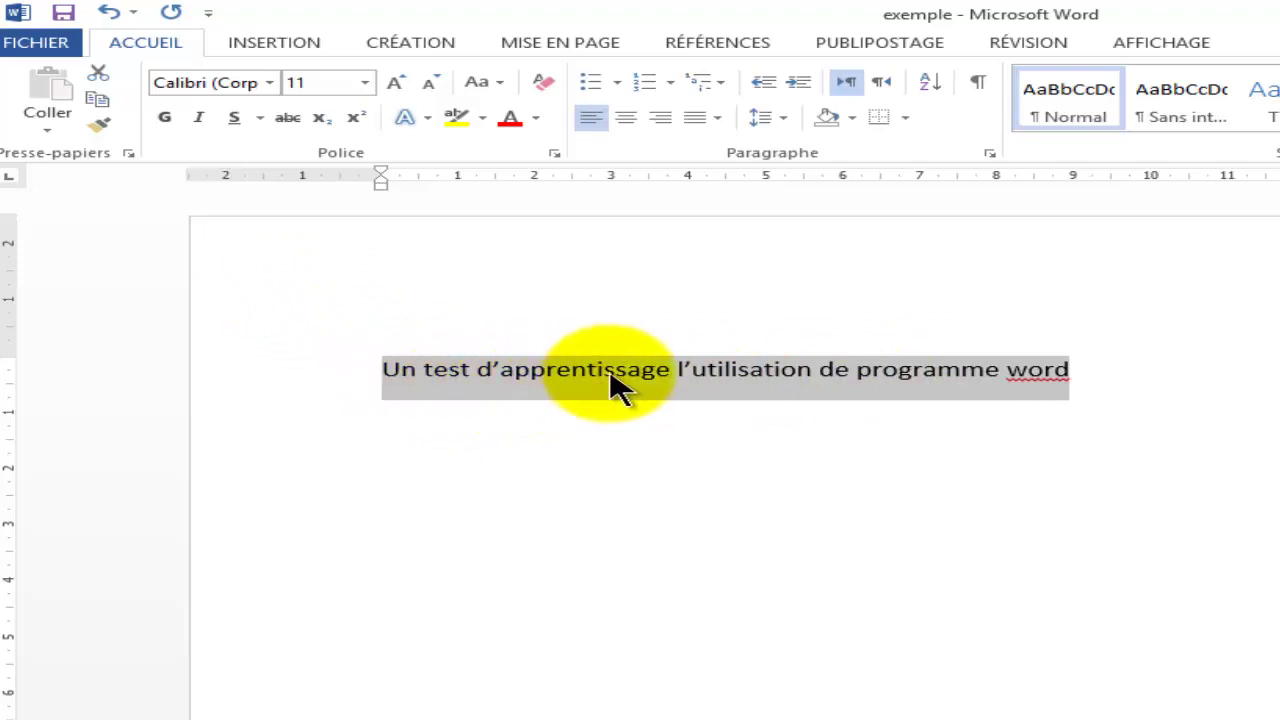
pyautogui.click(167, 119)
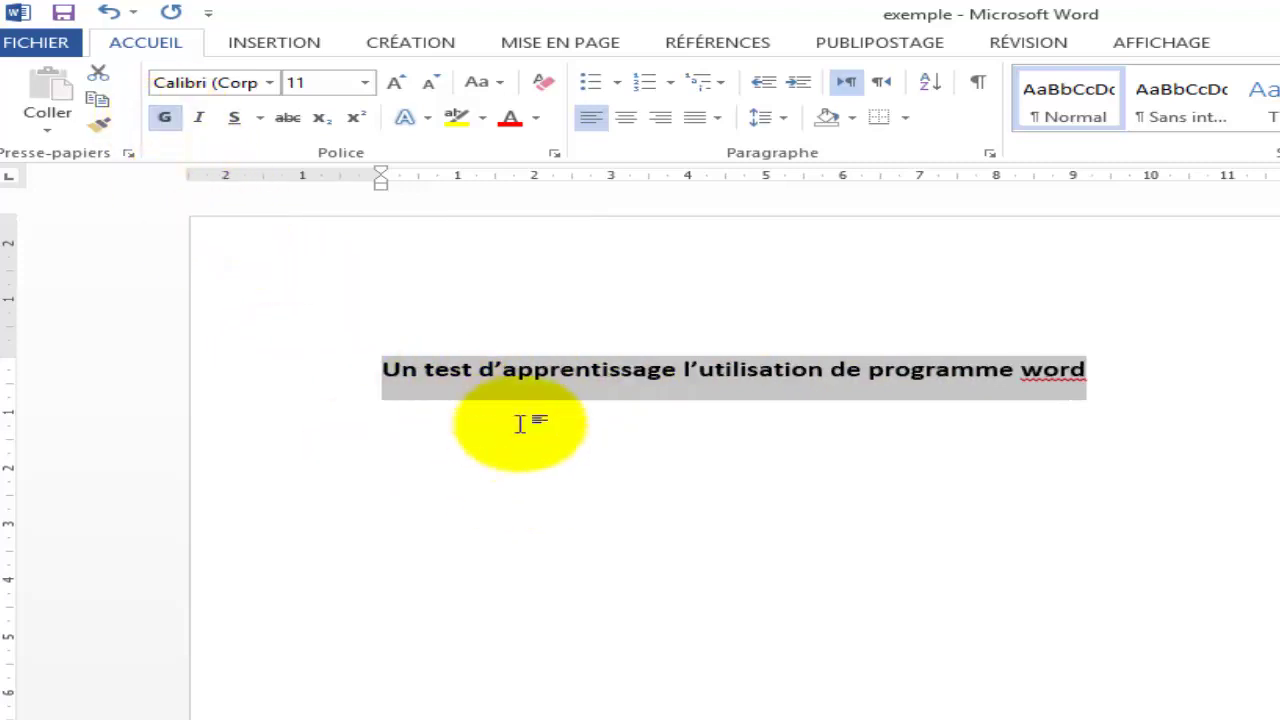
pyautogui.click(549, 437)
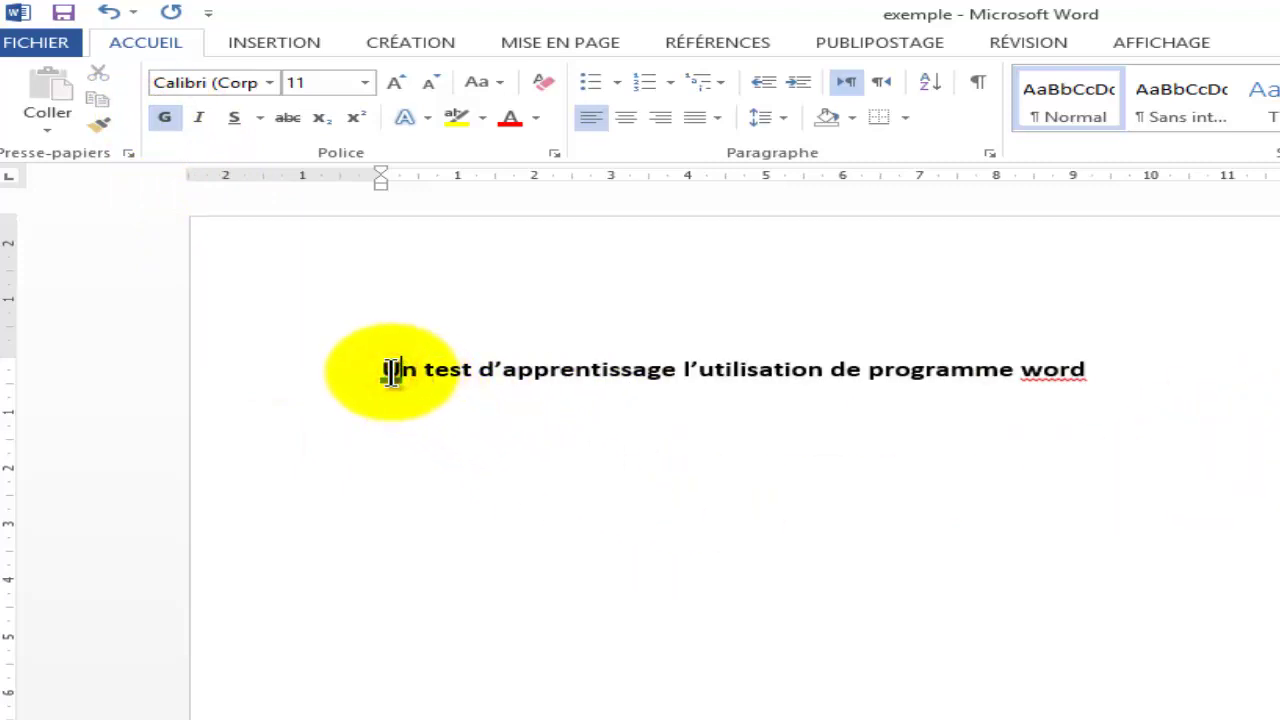
pyautogui.moveTo(384, 370); pyautogui.dragTo(1137, 391)
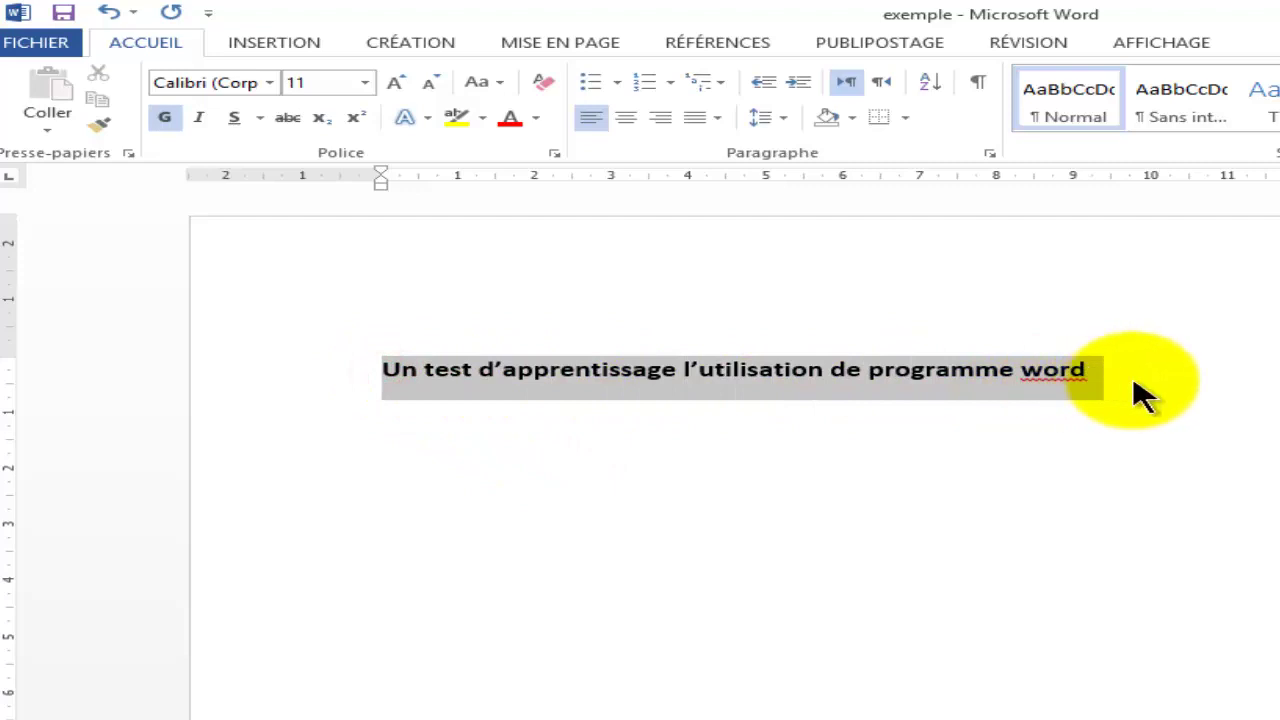
pyautogui.click(1225, 383)
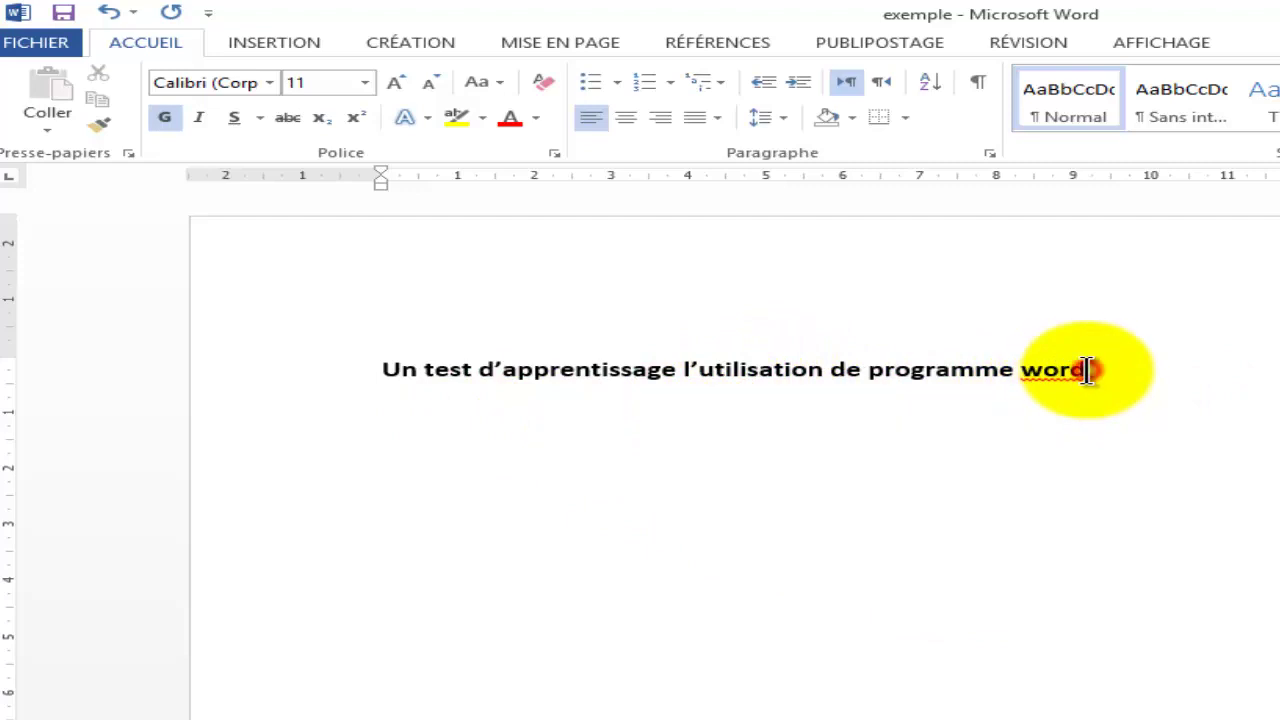
pyautogui.moveTo(1087, 370); pyautogui.dragTo(394, 357)
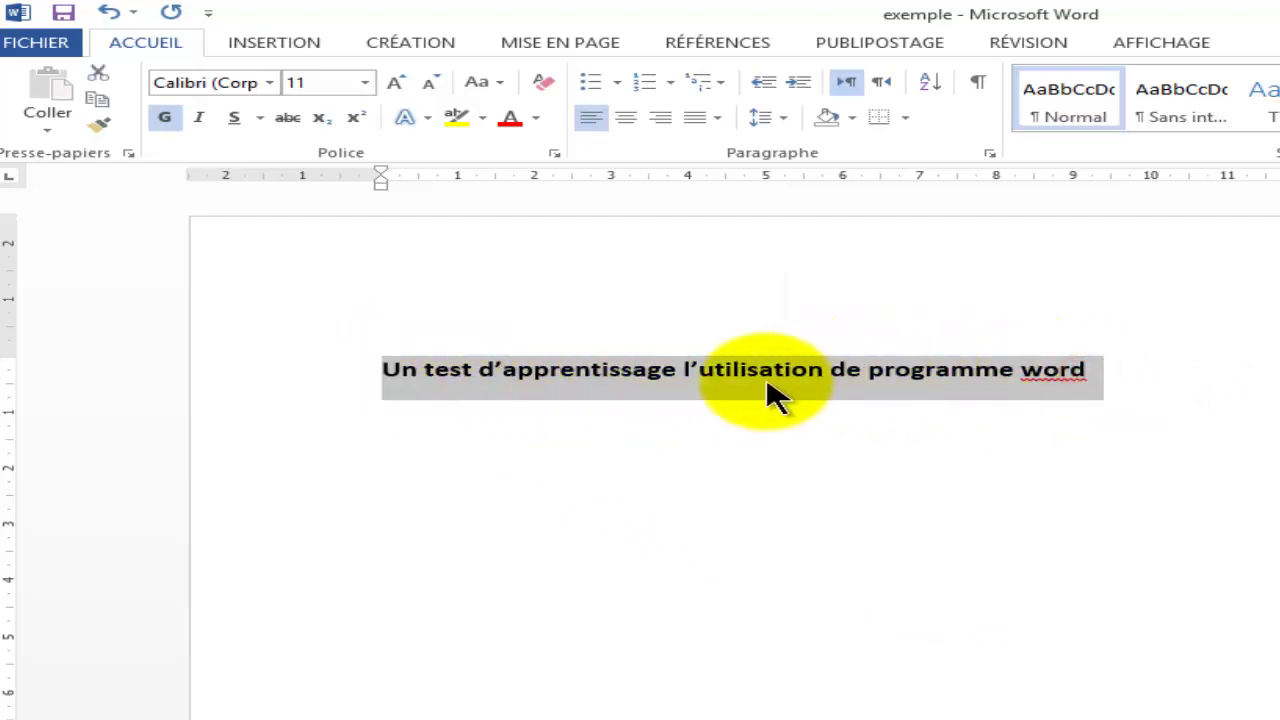
pyautogui.click(165, 120)
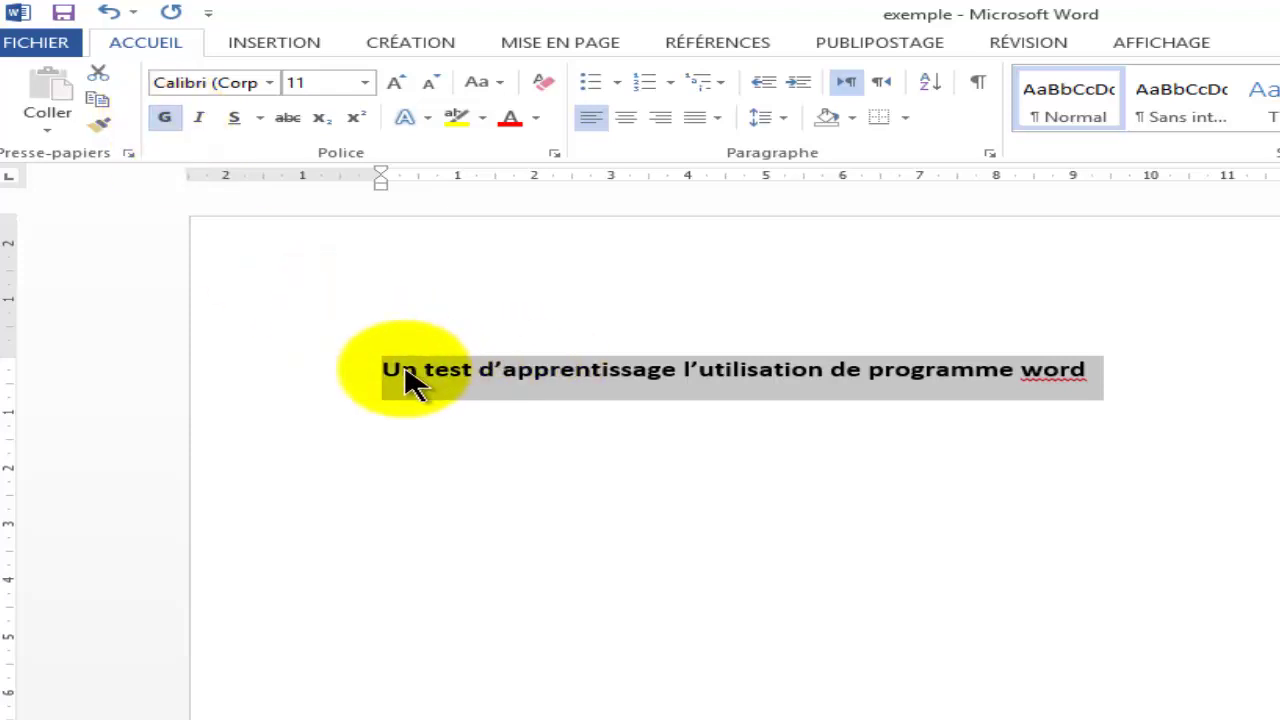
pyautogui.click(168, 122)
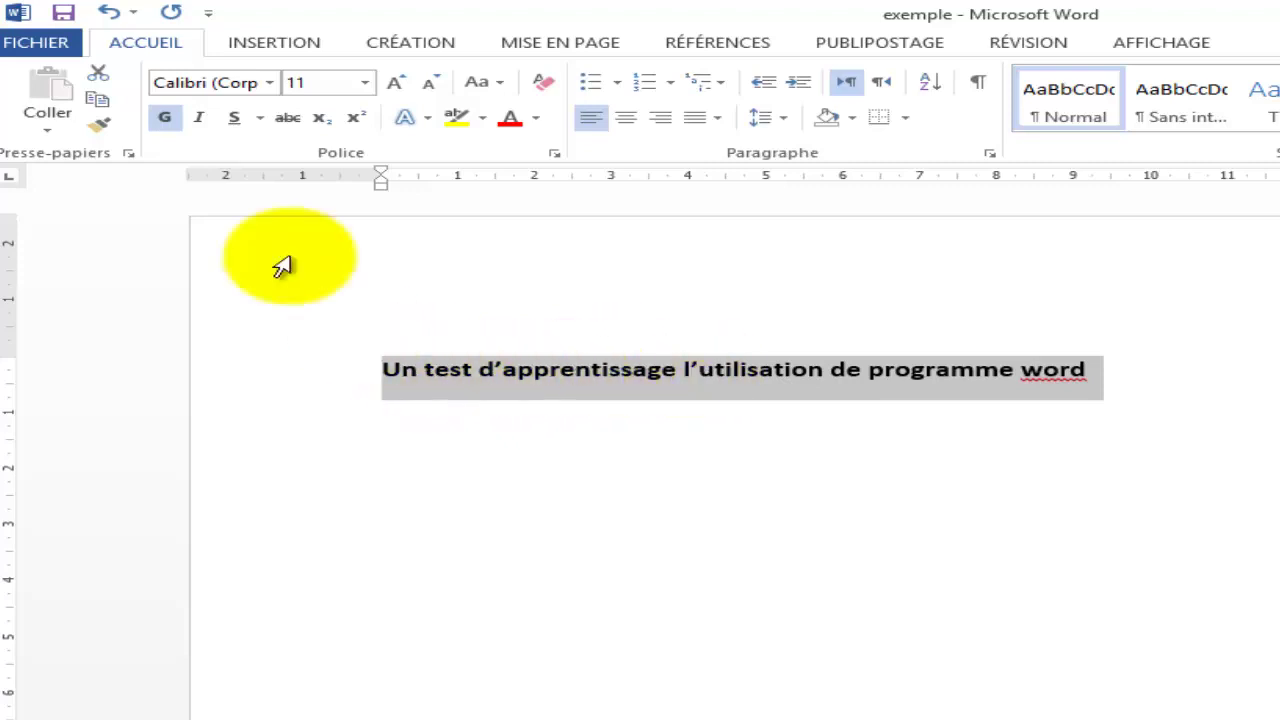
pyautogui.click(162, 117)
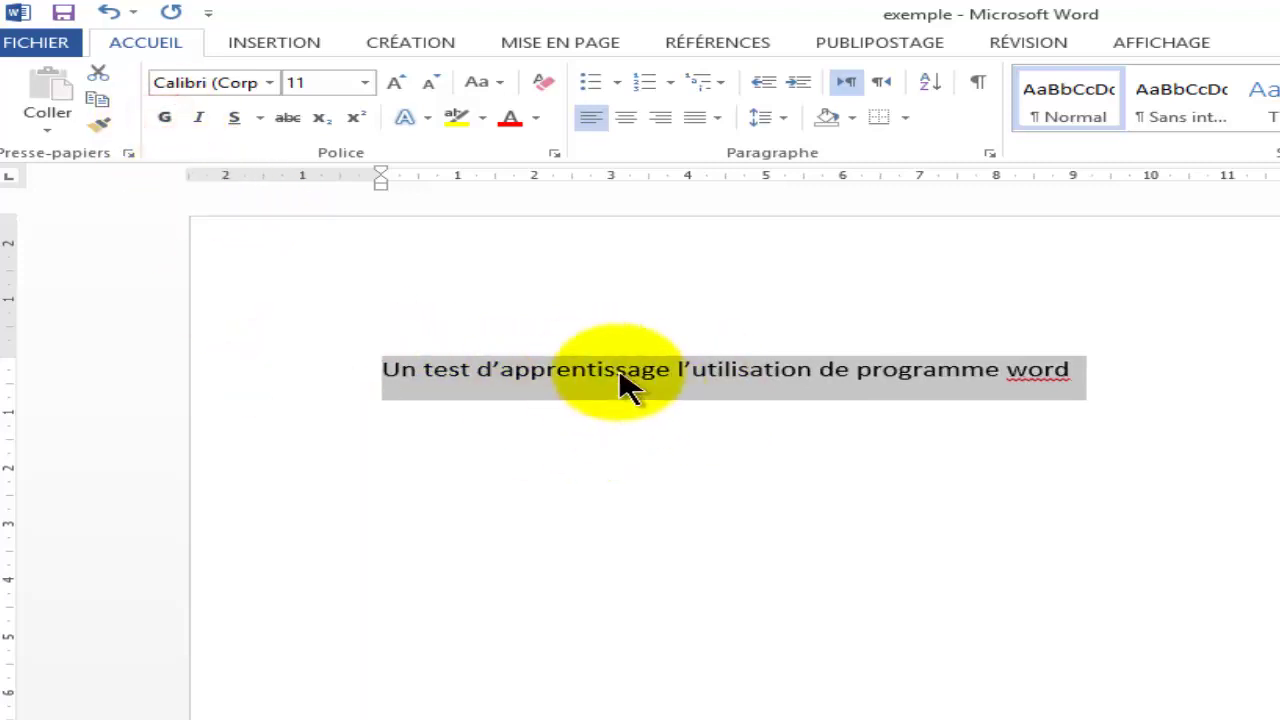
pyautogui.click(655, 437)
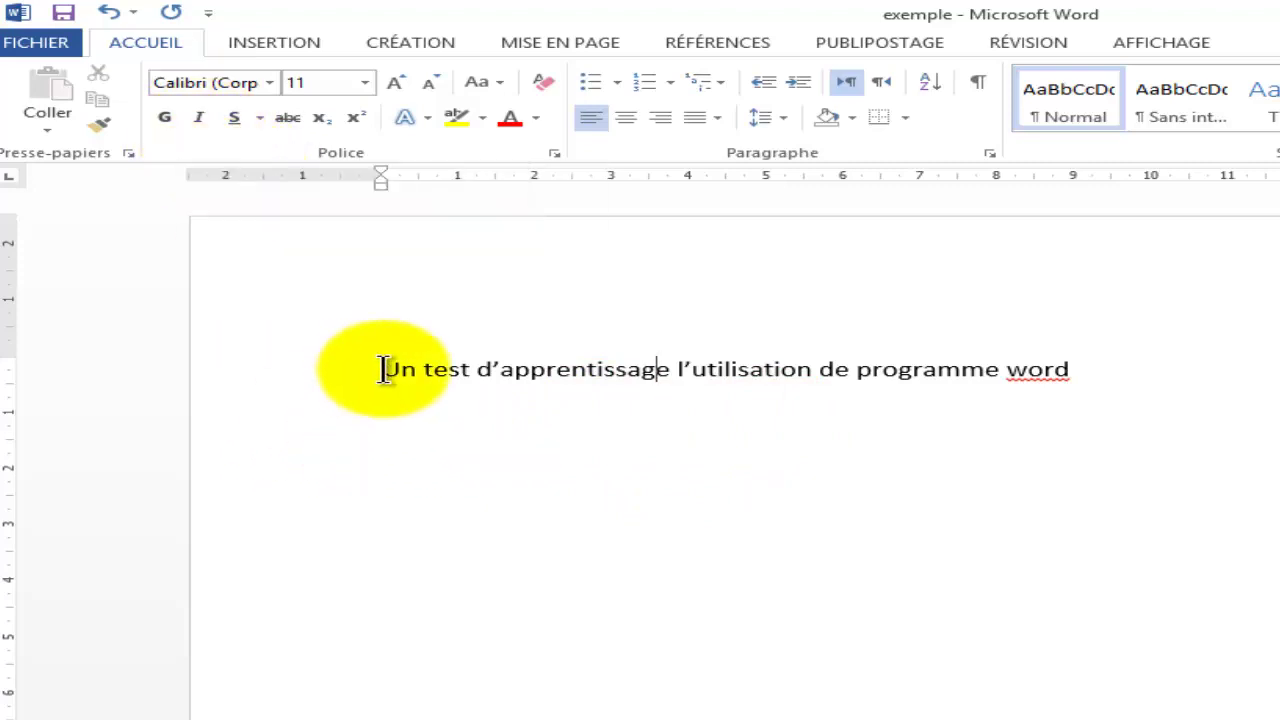
pyautogui.moveTo(383, 369); pyautogui.dragTo(1070, 369)
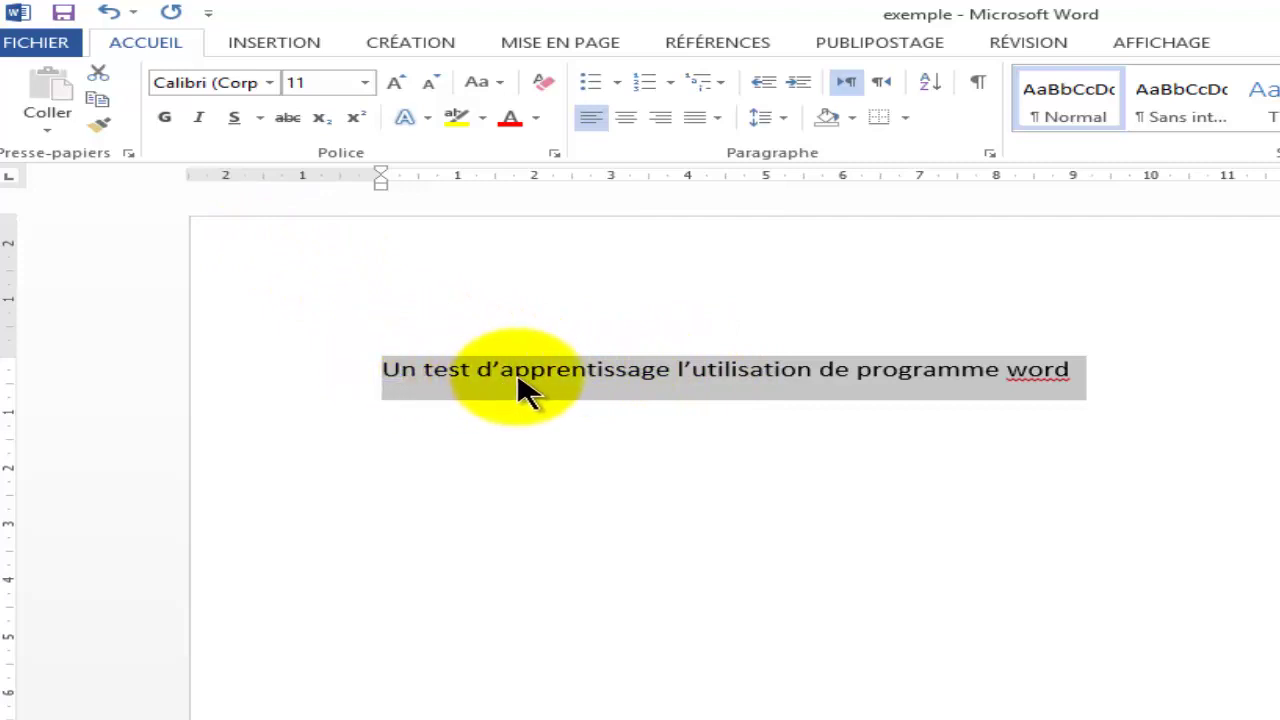
# Apply Italique to the selected sentence, keeping Calibri 11
pyautogui.click(201, 115)
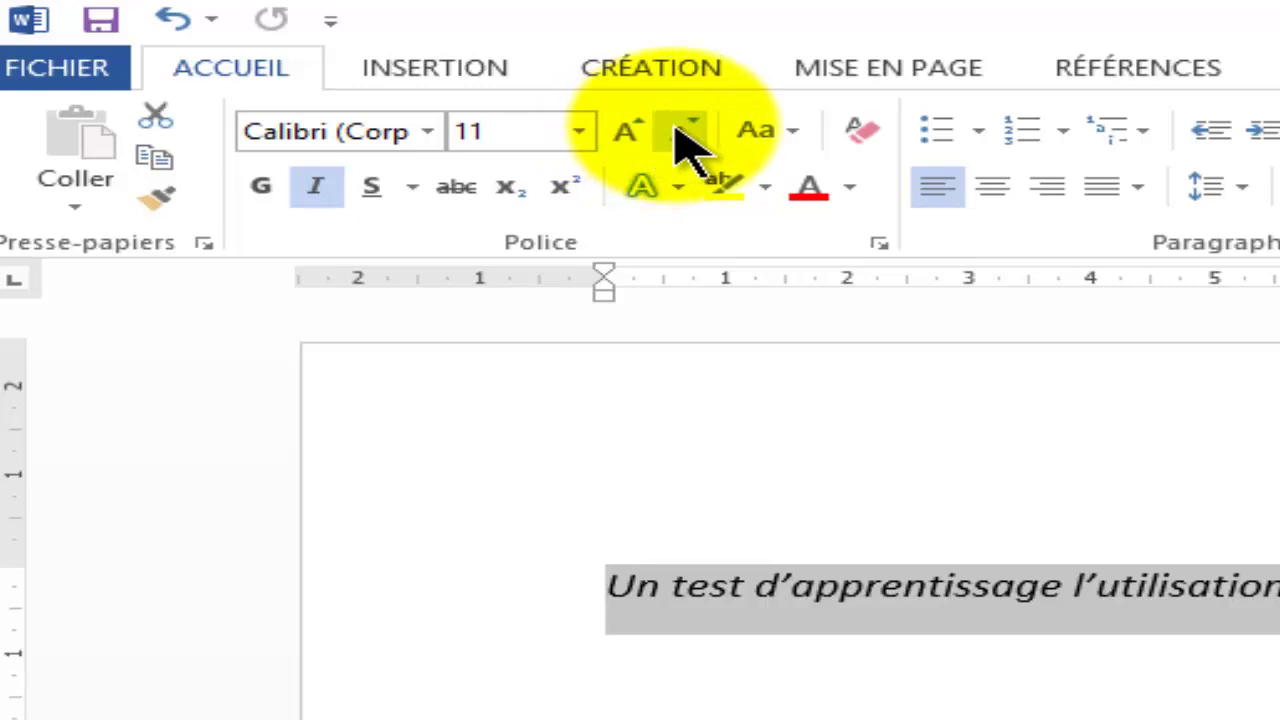
# Select the italic sentence and set its font size to 26, wrapping it onto two lines
pyautogui.click(860, 588)
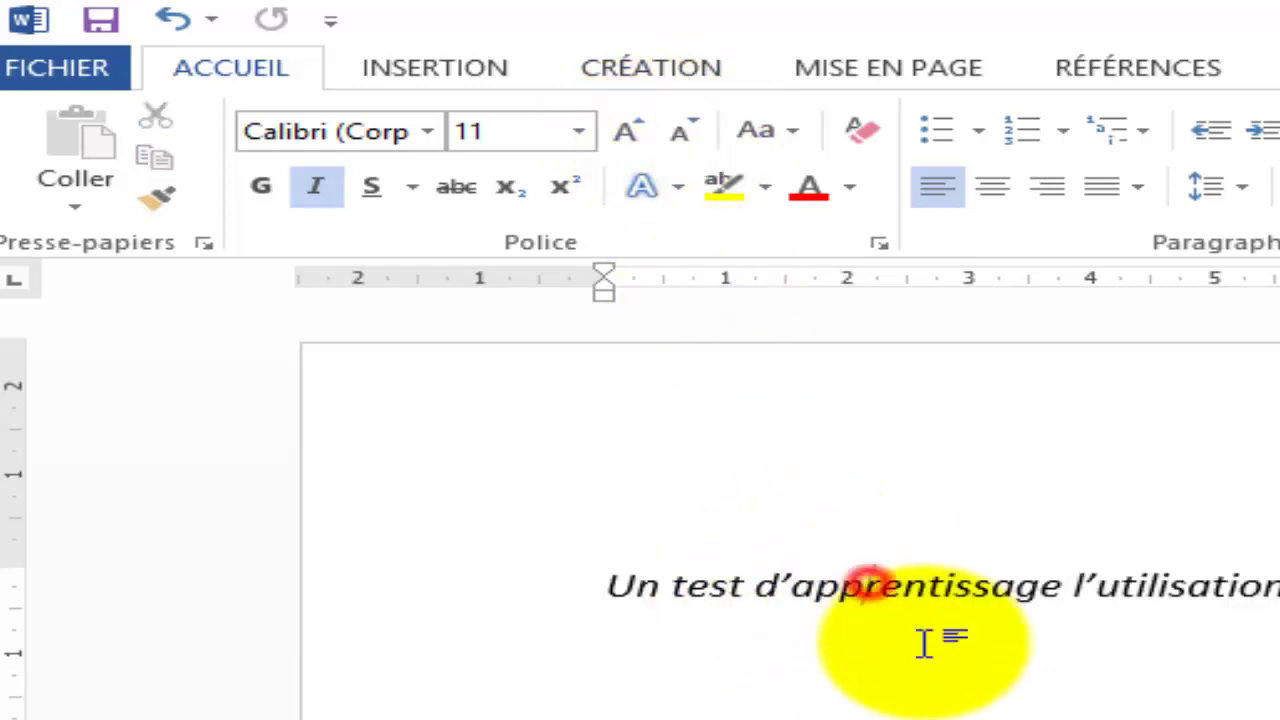
pyautogui.moveTo(609, 586); pyautogui.dragTo(1270, 590)
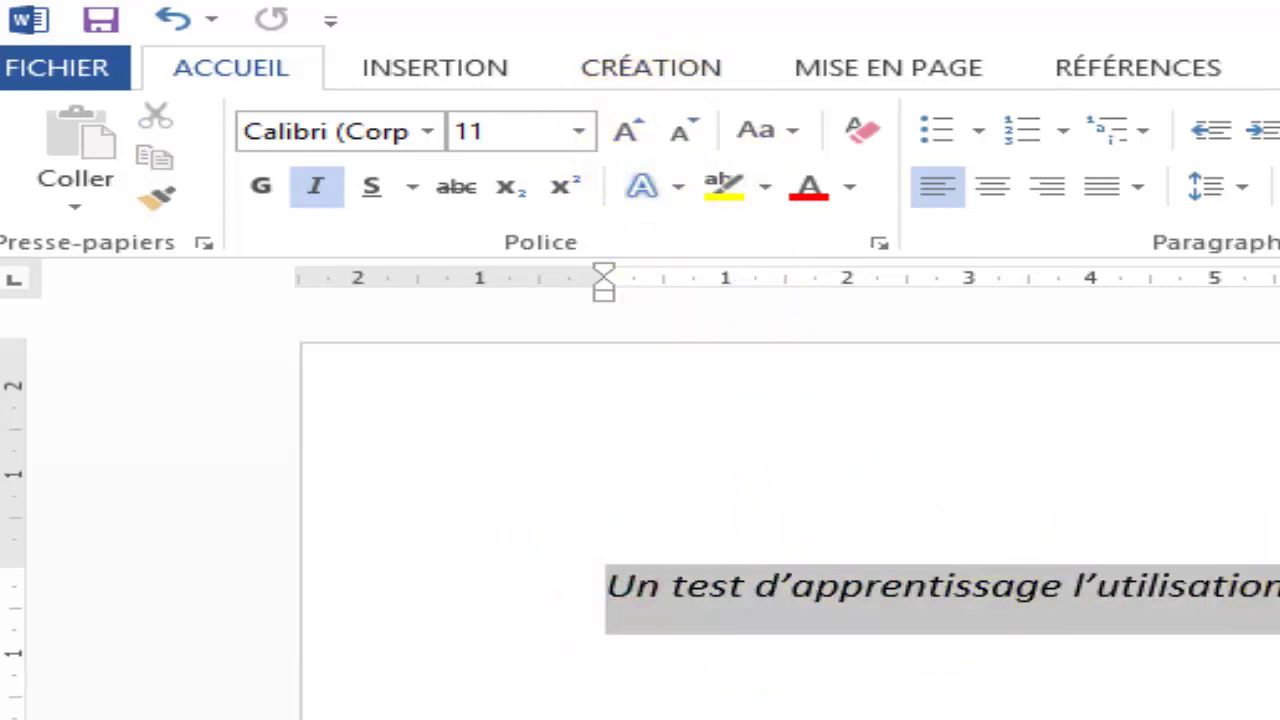
pyautogui.click(992, 588)
pyautogui.moveTo(601, 586); pyautogui.dragTo(1275, 590)
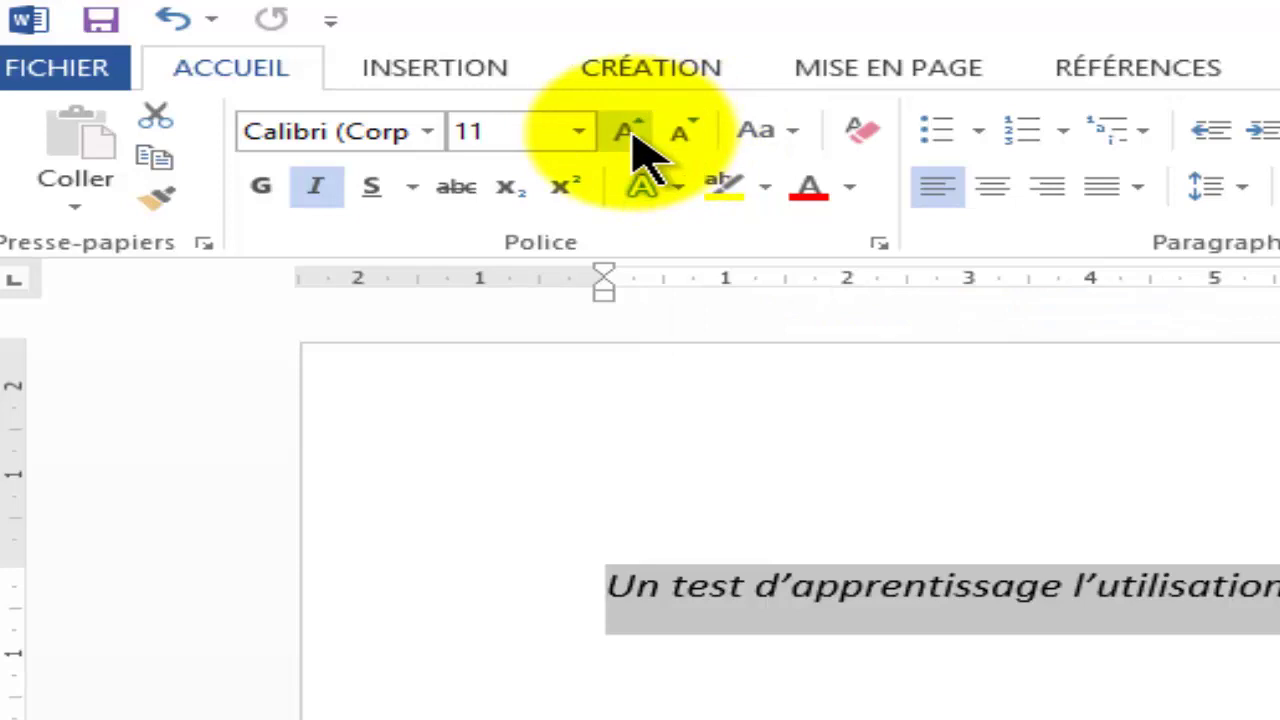
pyautogui.click(500, 131)
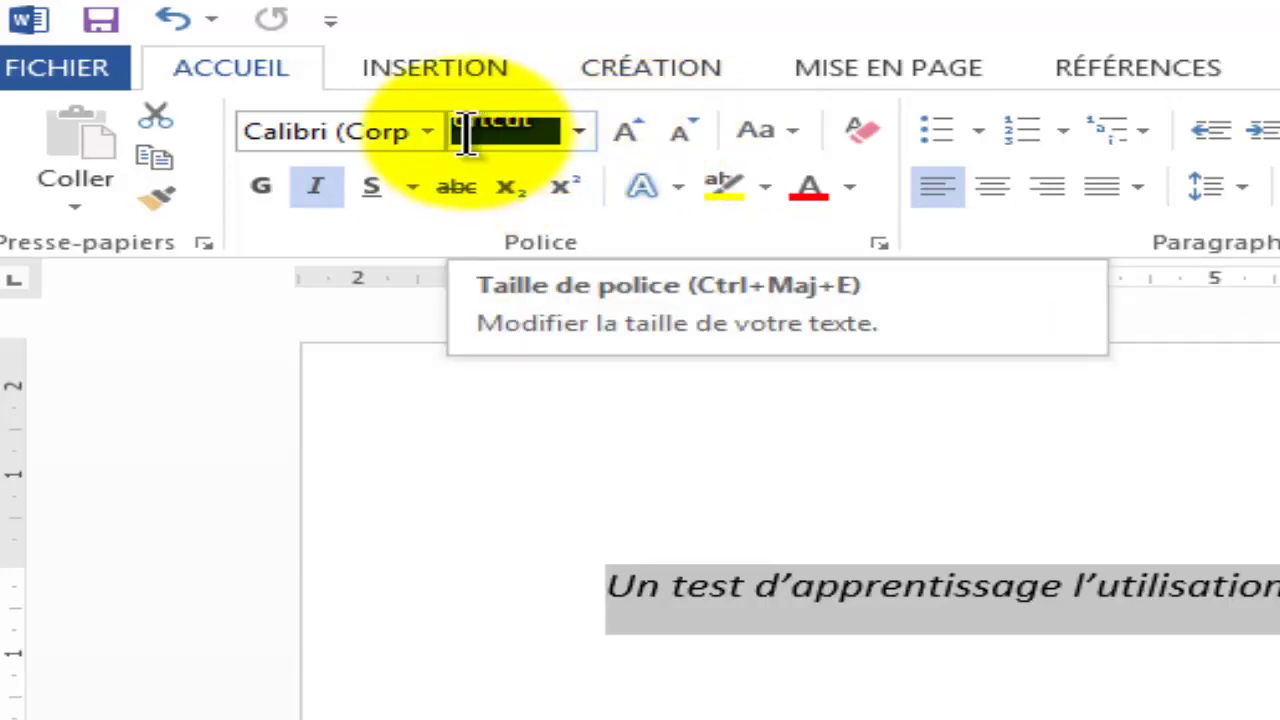
pyautogui.click(578, 131)
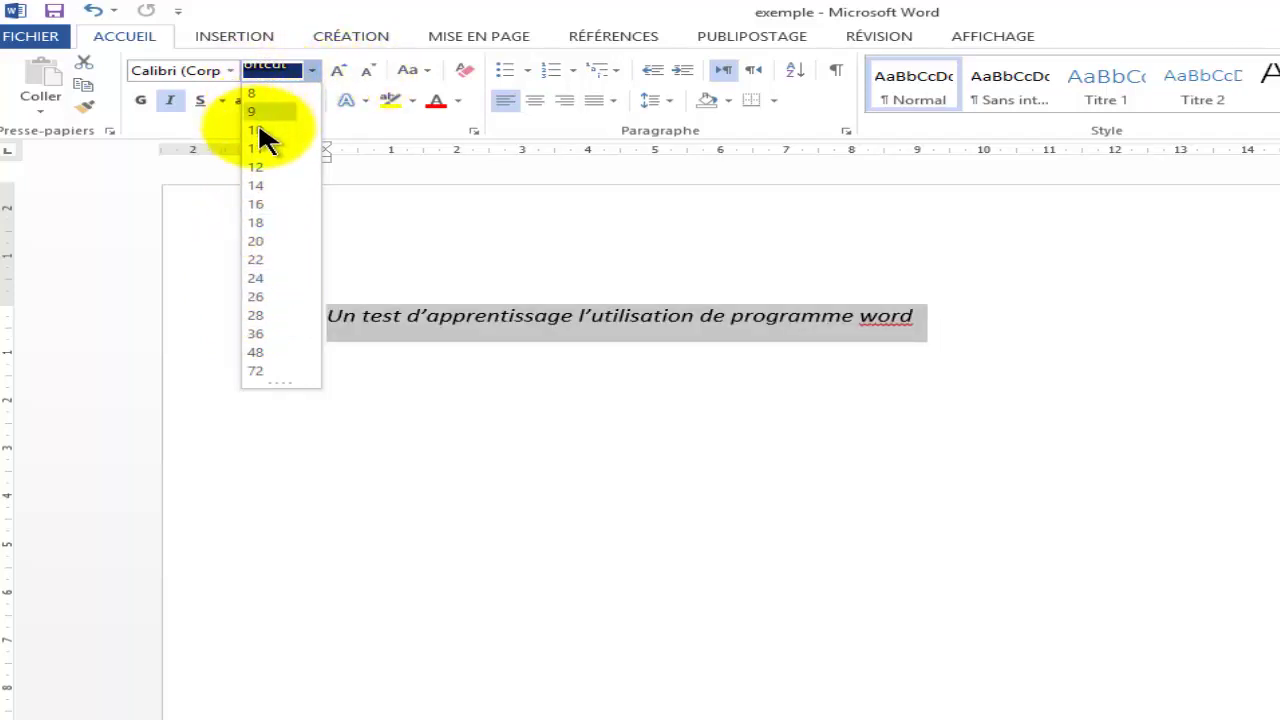
pyautogui.click(257, 297)
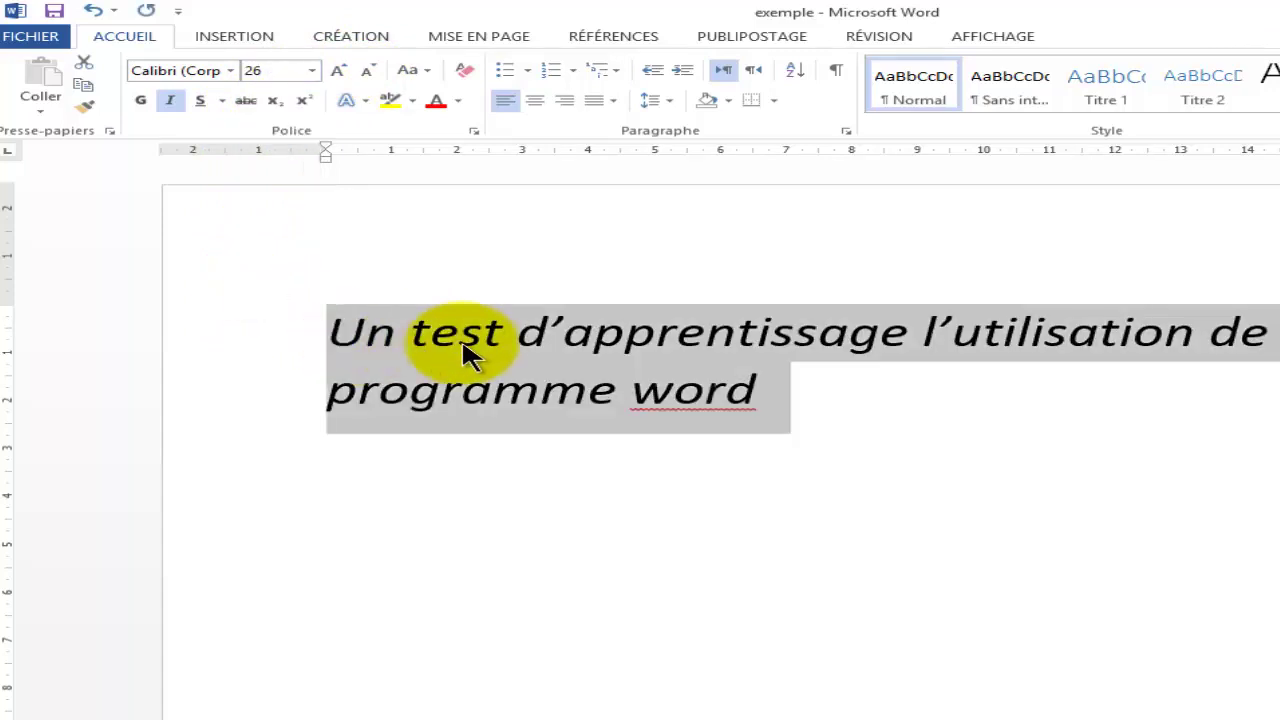
pyautogui.click(466, 338)
pyautogui.moveTo(330, 331); pyautogui.dragTo(748, 398)
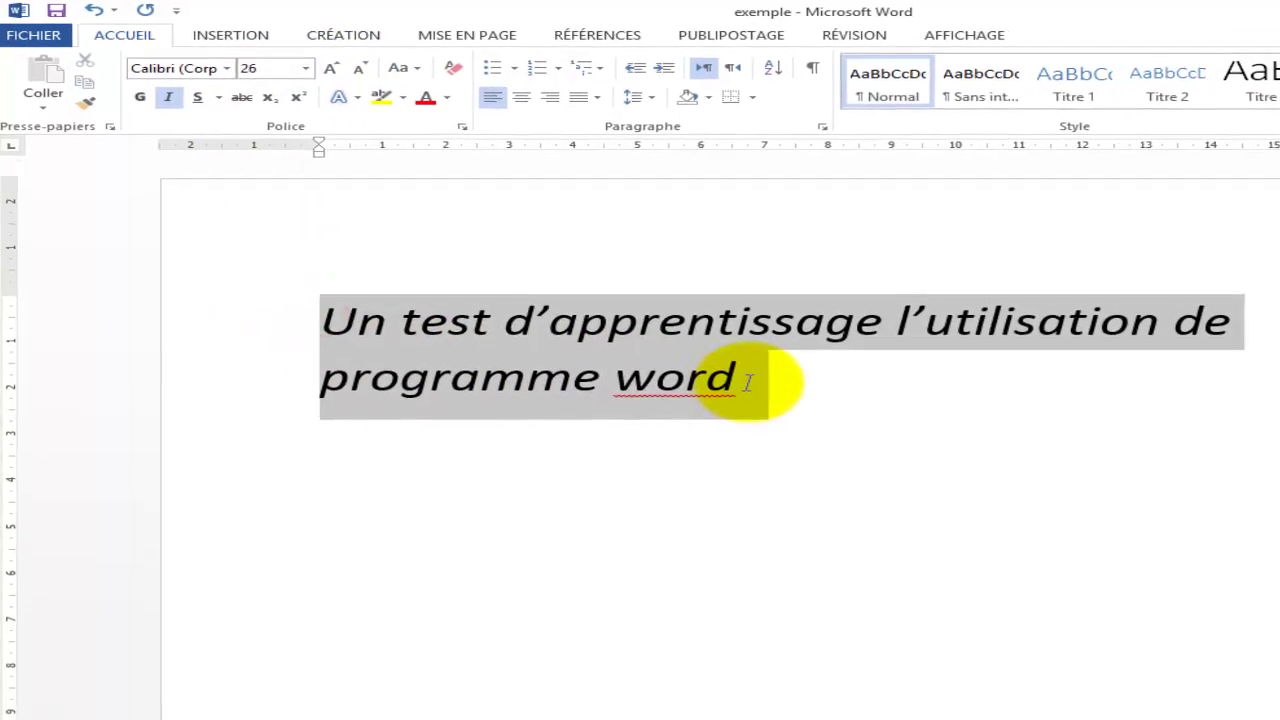
pyautogui.click(706, 378)
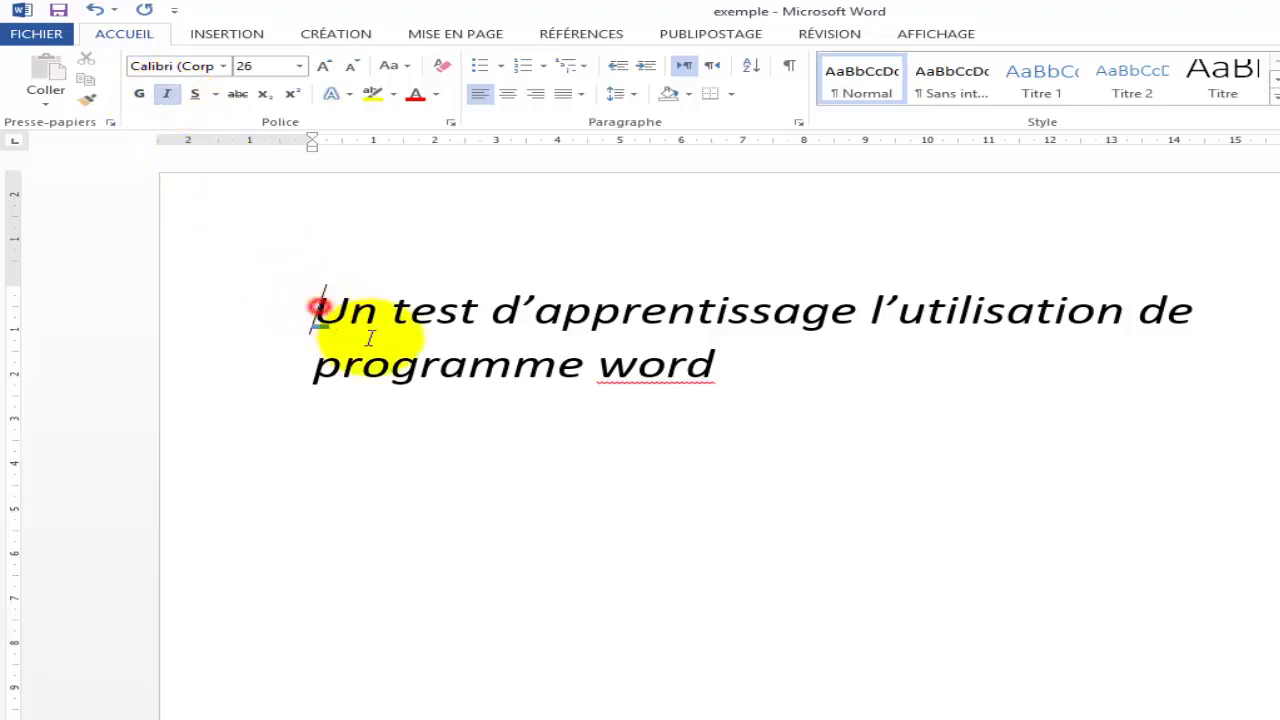
# Select both lines of the heading and turn italic off, leaving upright Calibri 26
pyautogui.moveTo(313, 306); pyautogui.dragTo(718, 358)
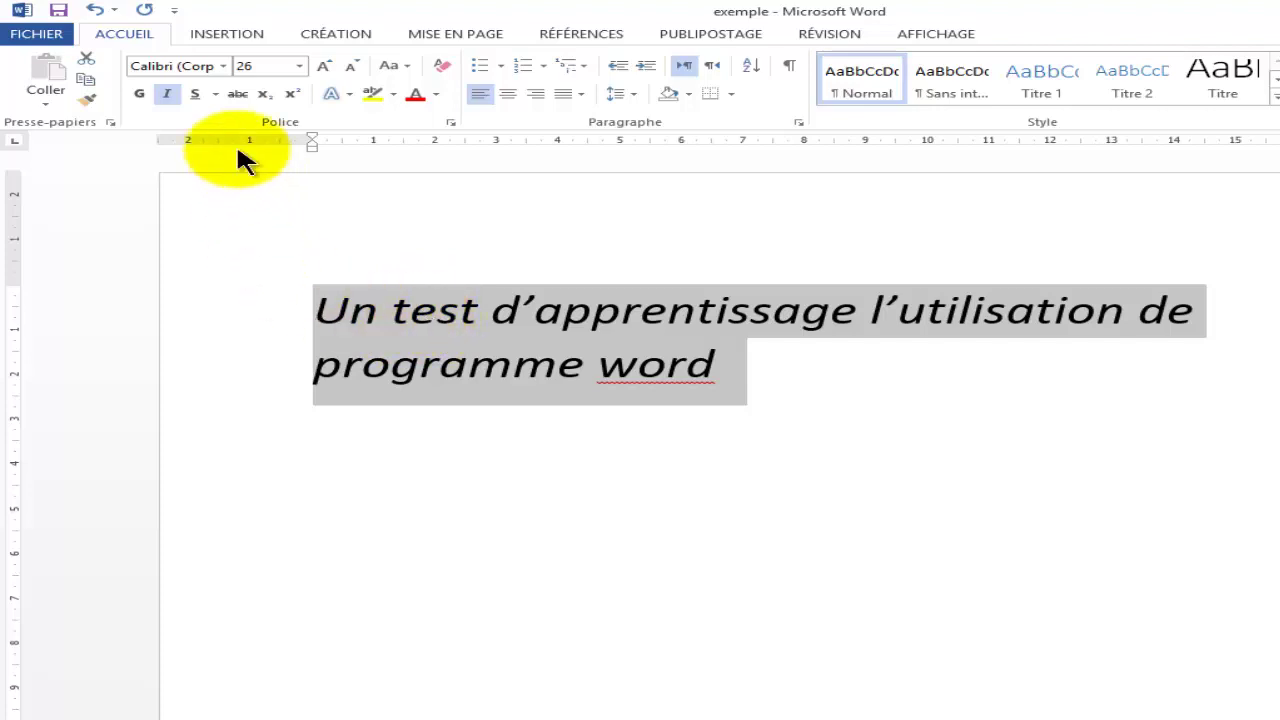
pyautogui.click(314, 303)
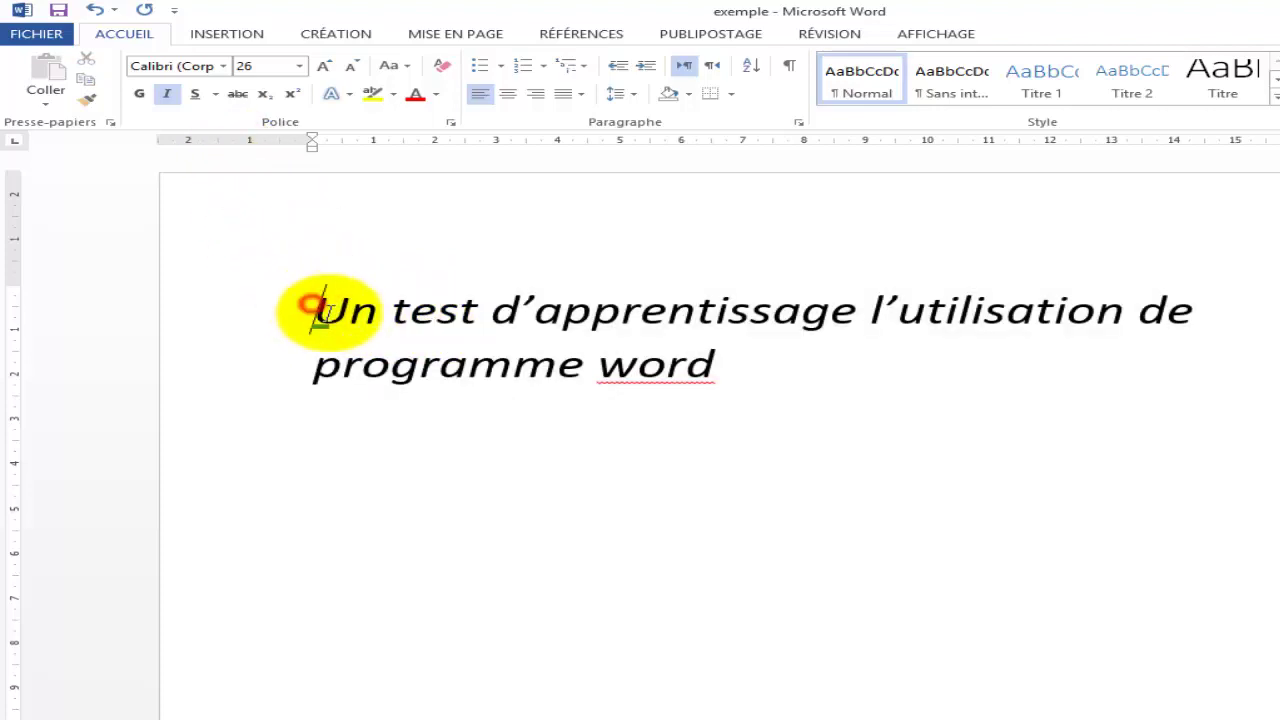
pyautogui.moveTo(314, 306)
pyautogui.mouseDown()
pyautogui.moveTo(372, 345)
pyautogui.moveTo(722, 372)
pyautogui.mouseUp()
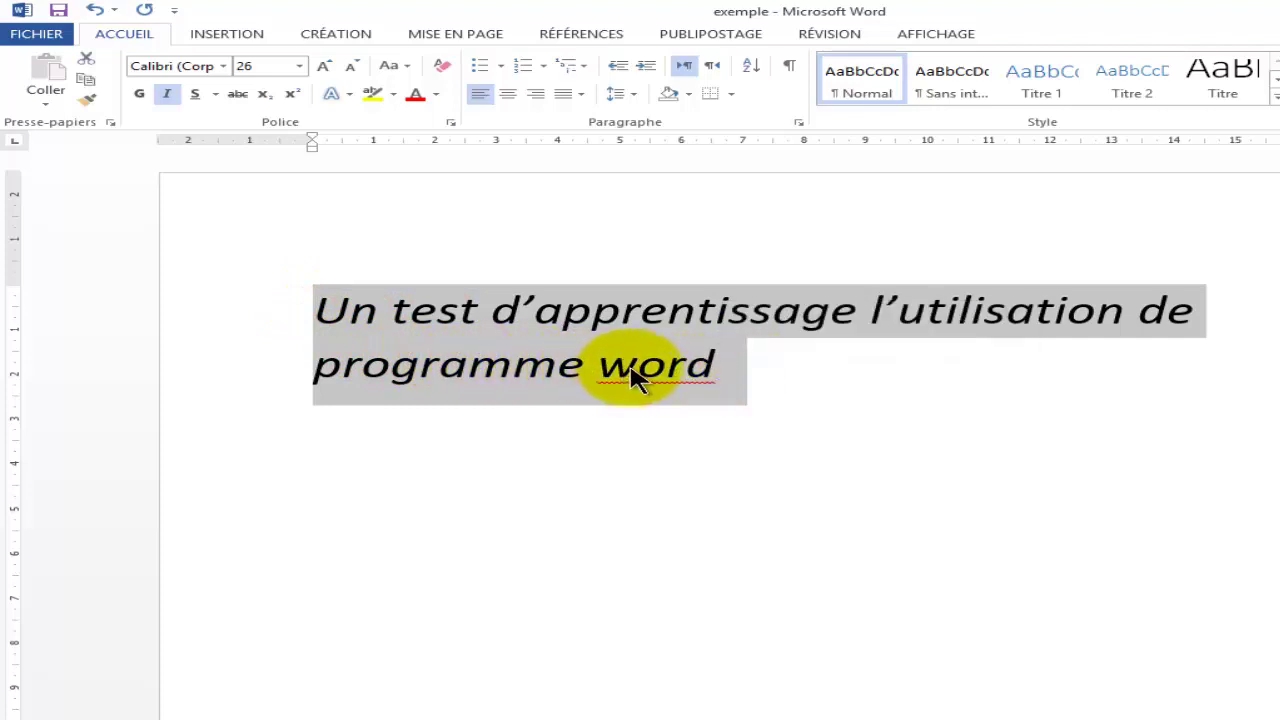
pyautogui.click(352, 330)
pyautogui.moveTo(312, 306)
pyautogui.mouseDown()
pyautogui.moveTo(483, 343)
pyautogui.moveTo(717, 362)
pyautogui.mouseUp()
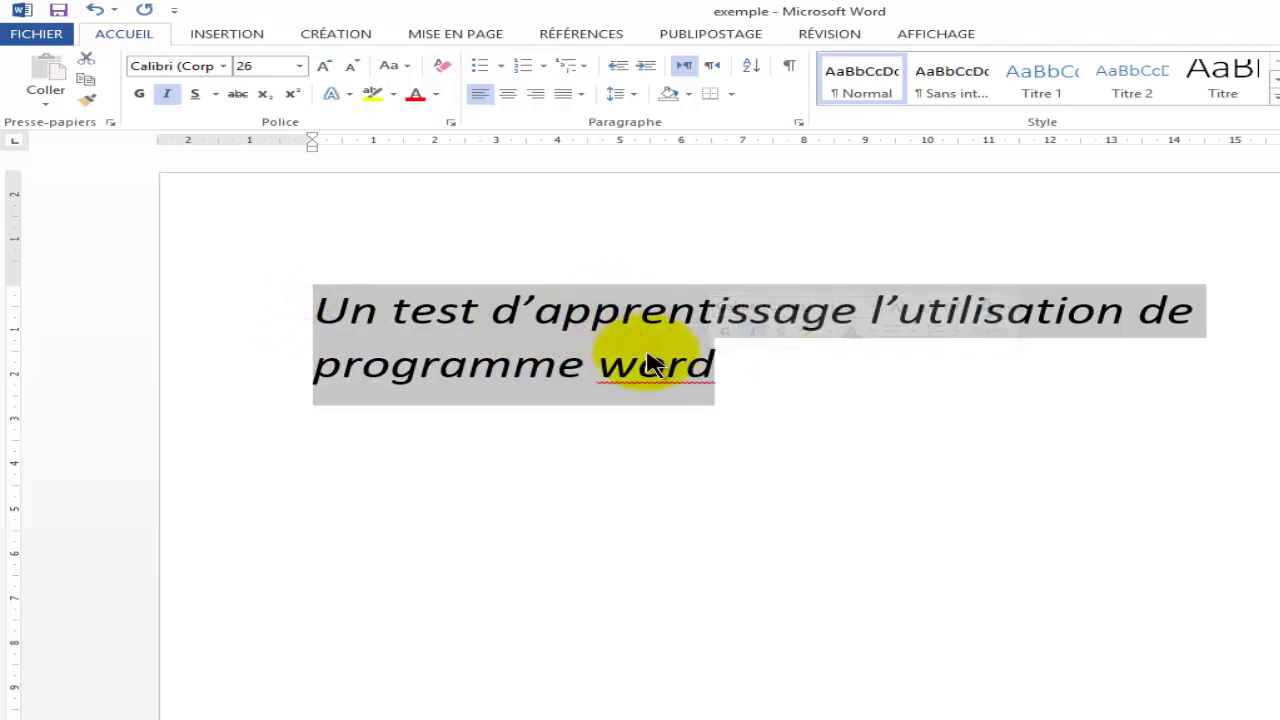
pyautogui.click(168, 96)
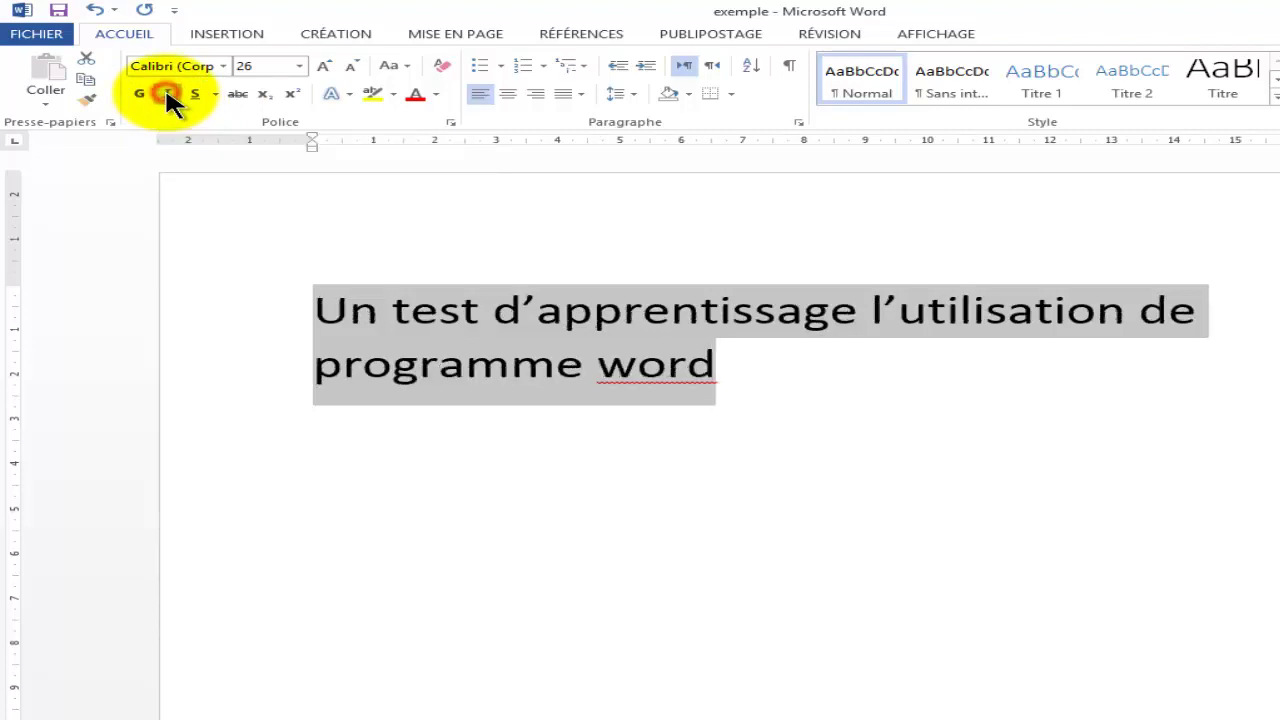
pyautogui.click(455, 362)
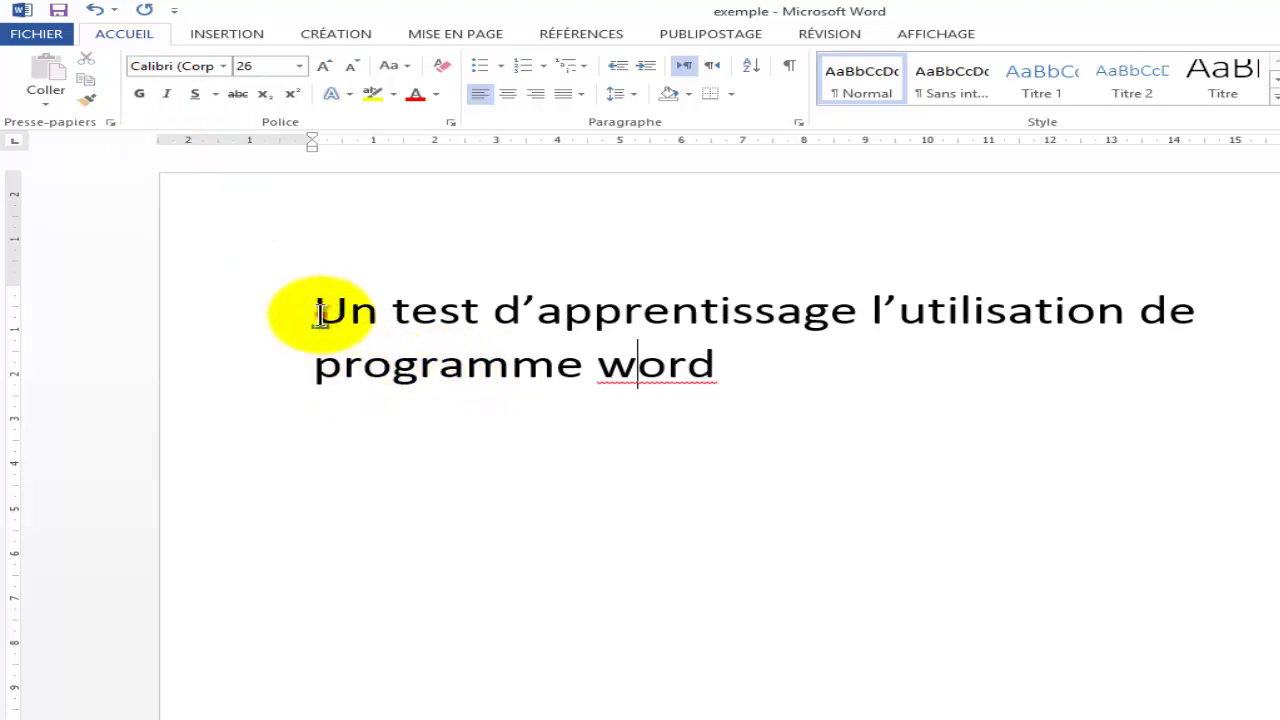
# Underline the heading text from 'Un' through 'programme'
pyautogui.moveTo(318, 313); pyautogui.dragTo(590, 360)
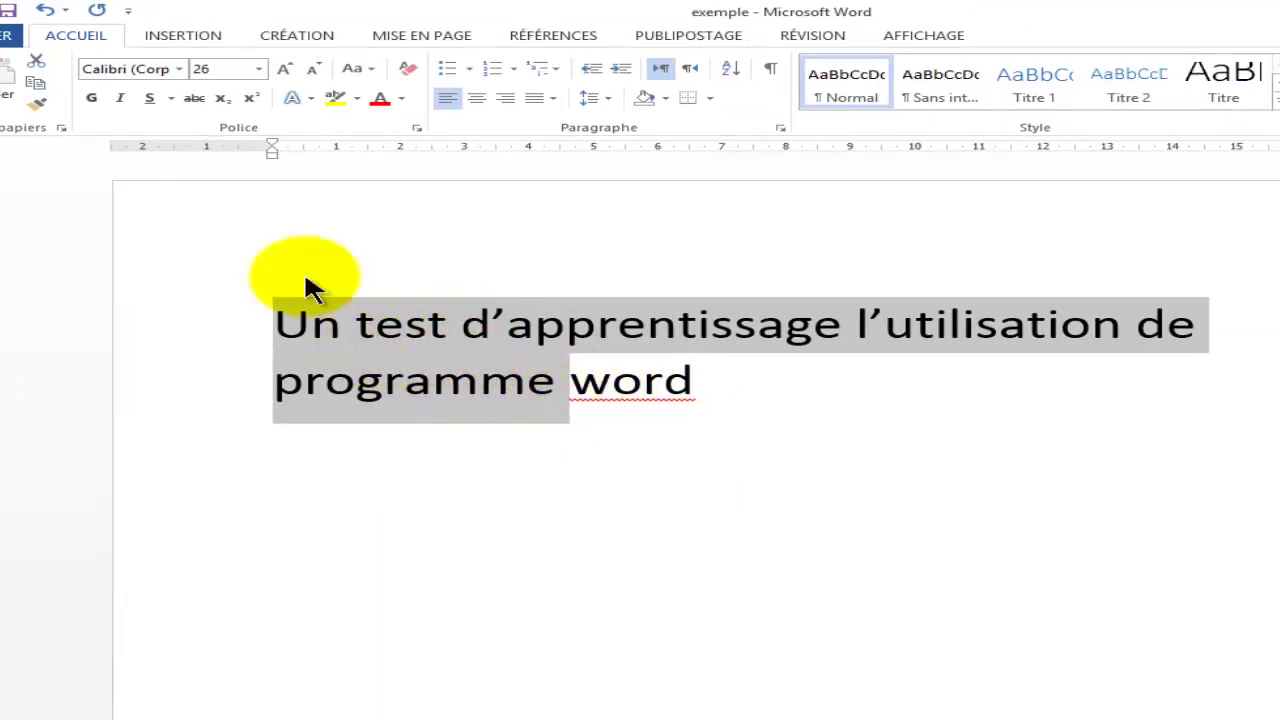
pyautogui.click(150, 96)
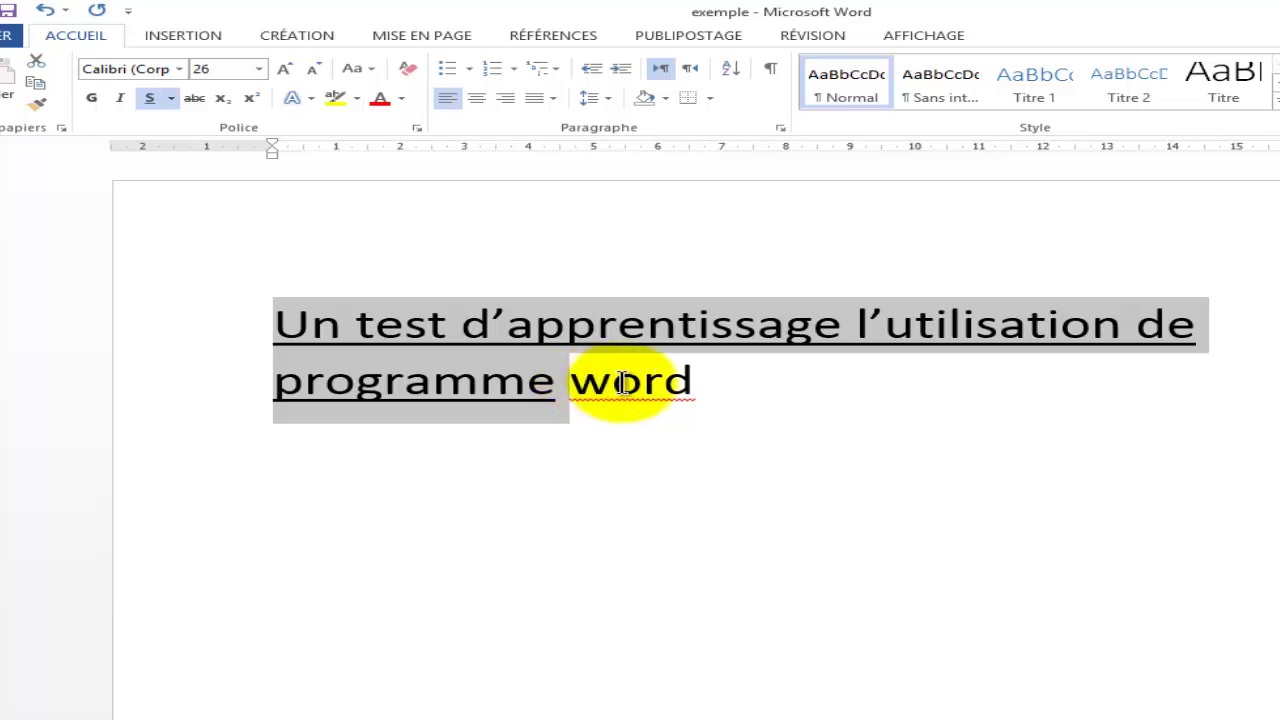
pyautogui.click(618, 382)
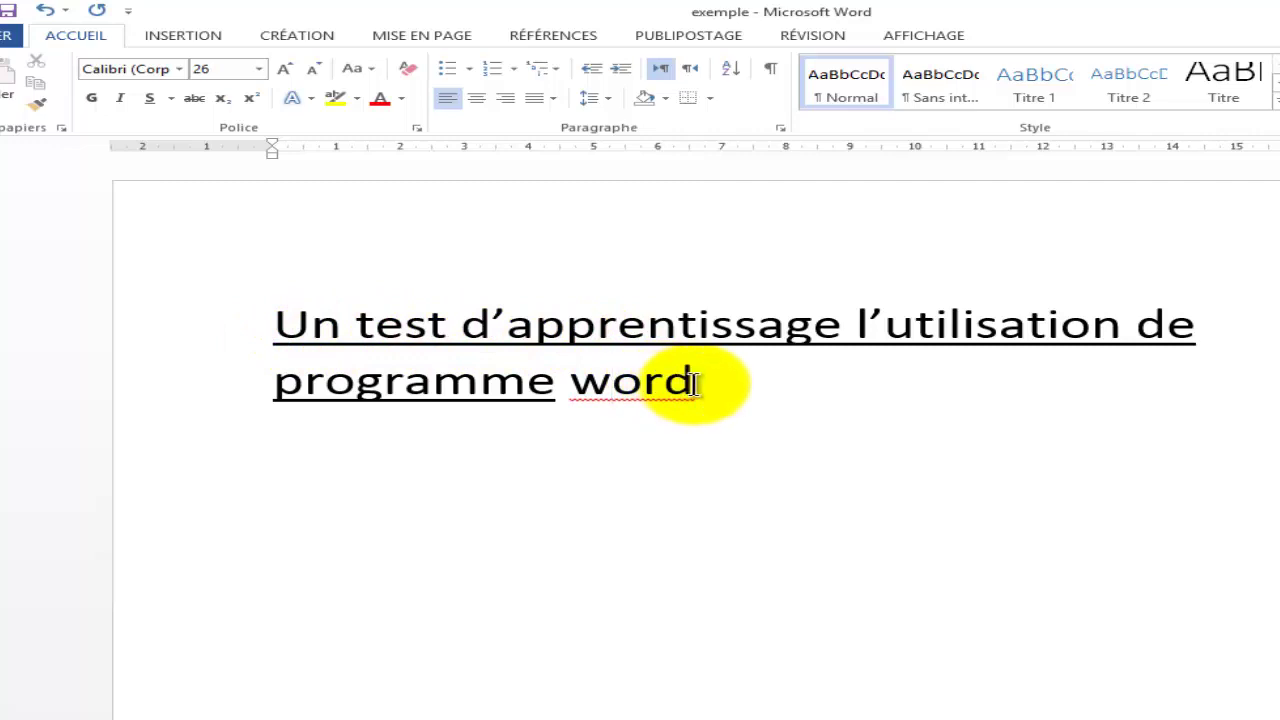
# Underline the word 'word' and the space before it, then reselect the heading
pyautogui.moveTo(693, 382); pyautogui.dragTo(571, 380)
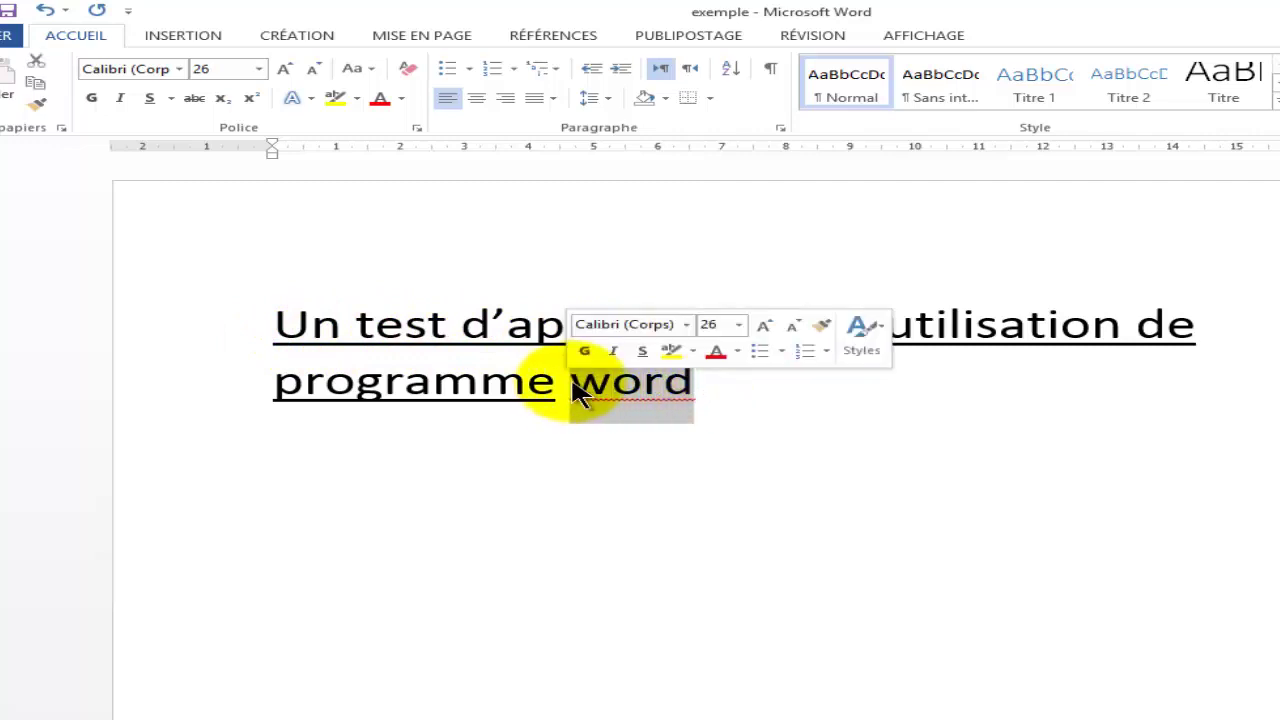
pyautogui.click(151, 99)
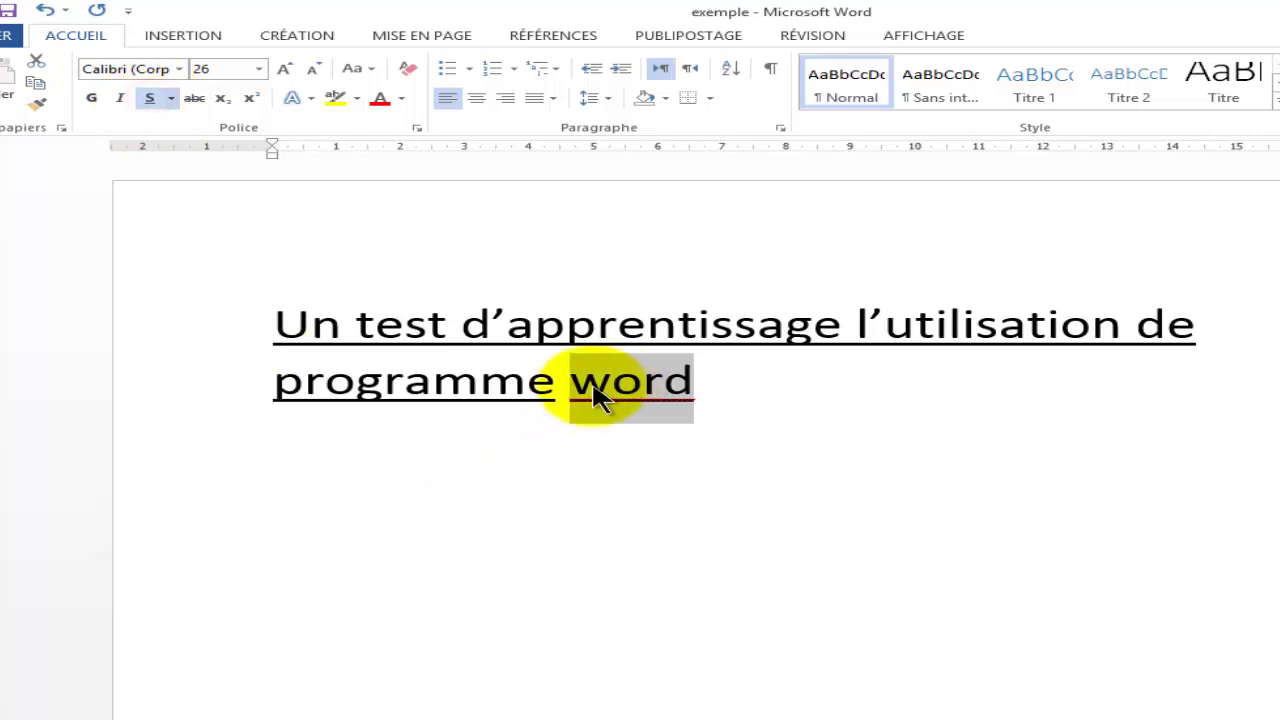
pyautogui.click(556, 400)
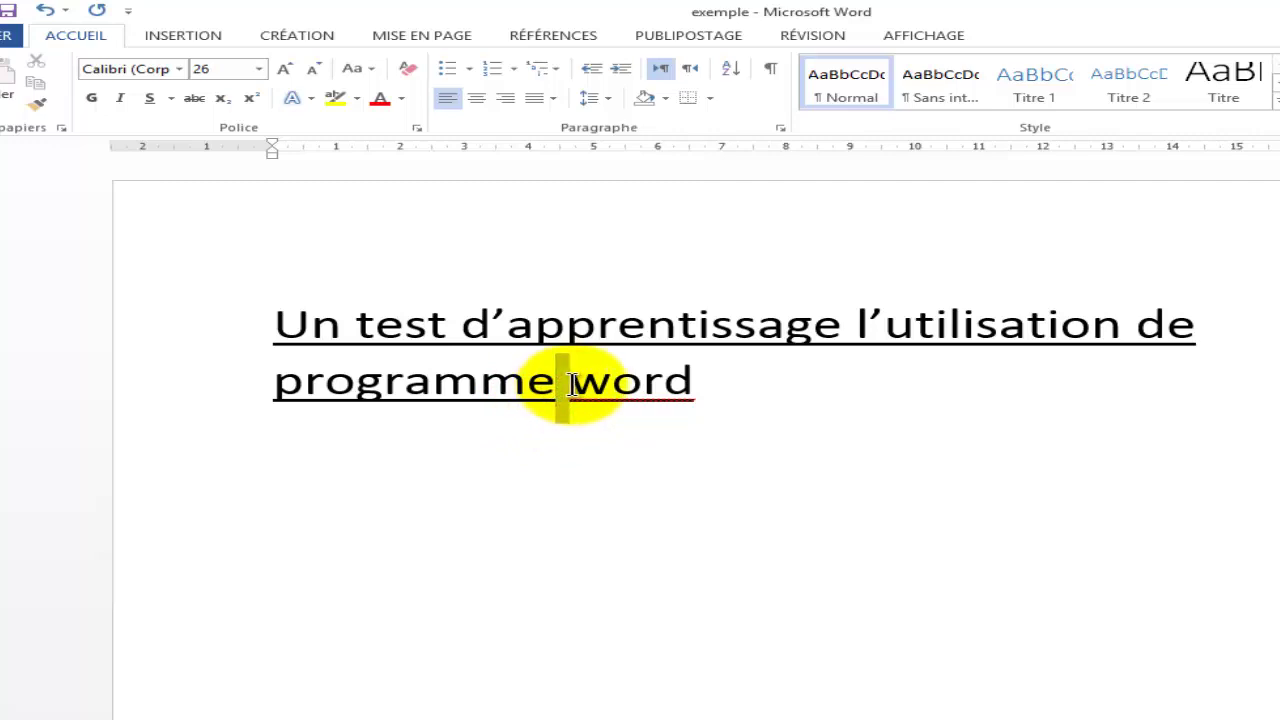
pyautogui.moveTo(572, 385); pyautogui.dragTo(560, 391)
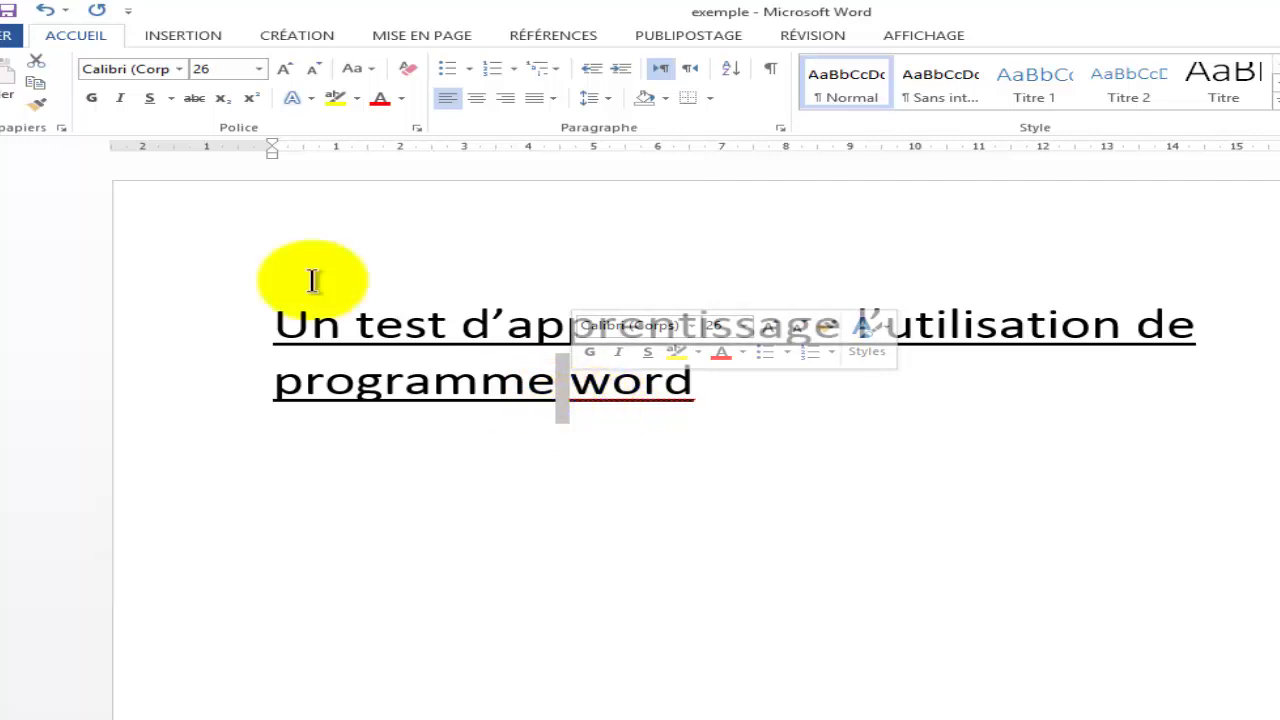
pyautogui.click(151, 99)
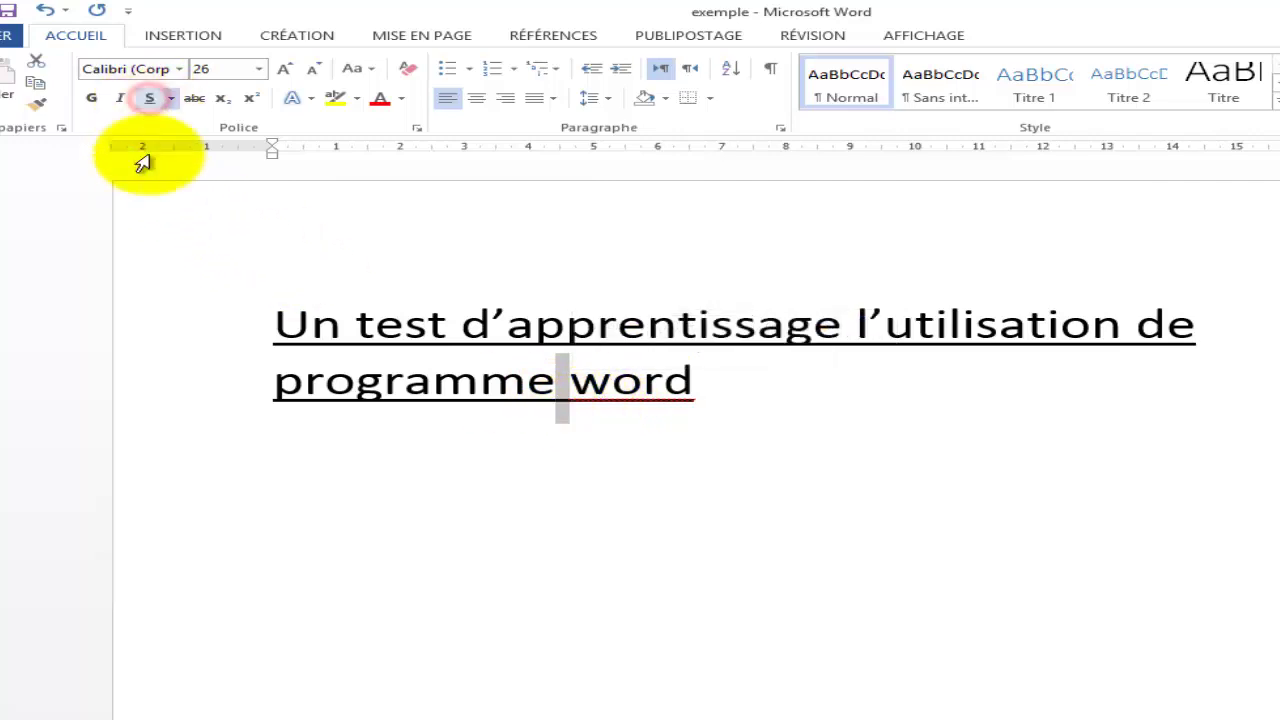
pyautogui.click(694, 385)
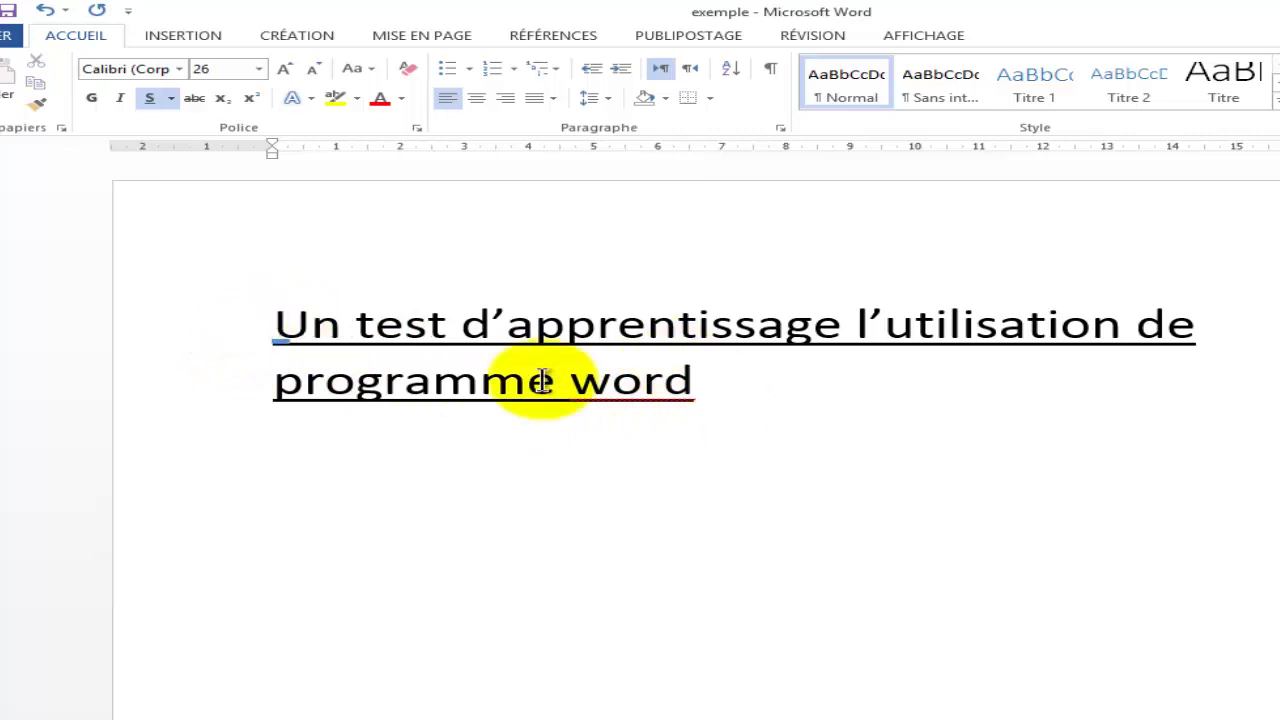
pyautogui.moveTo(281, 323)
pyautogui.mouseDown()
pyautogui.moveTo(700, 393)
pyautogui.moveTo(303, 323)
pyautogui.mouseUp()
# Apply Italique and Gras to the underlined two-line heading, still Calibri 26
pyautogui.click(697, 390)
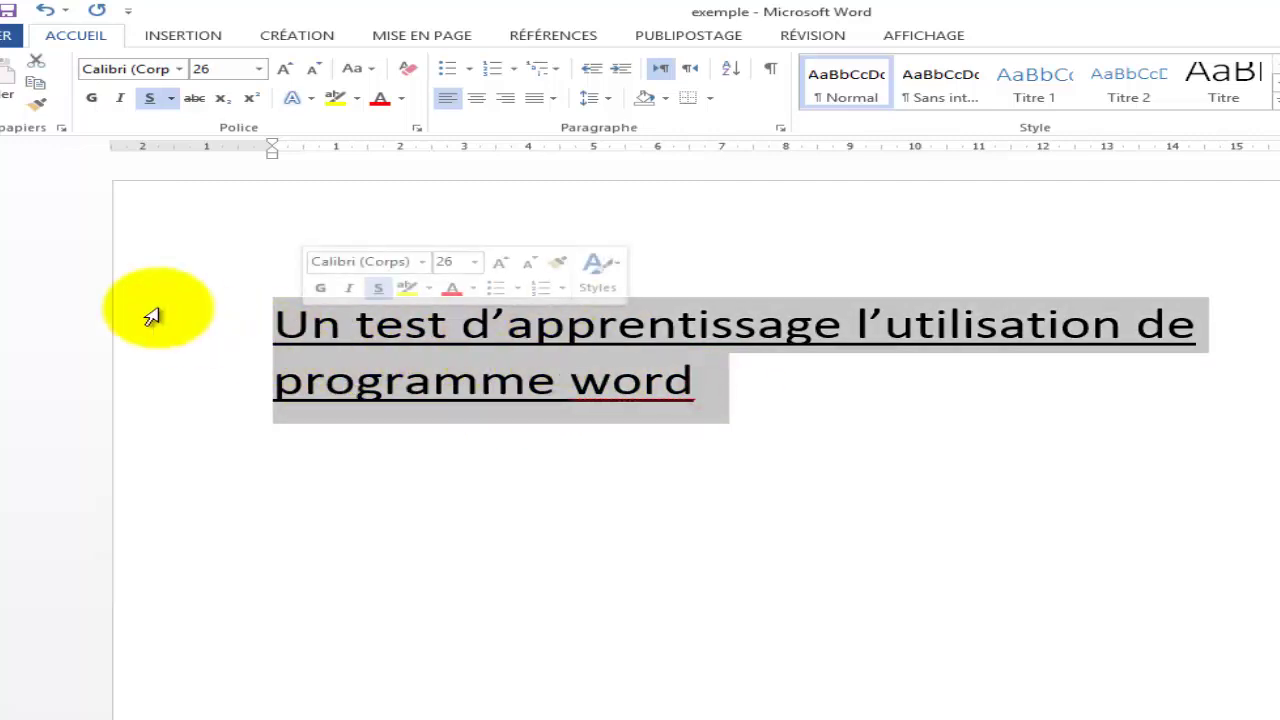
pyautogui.click(120, 100)
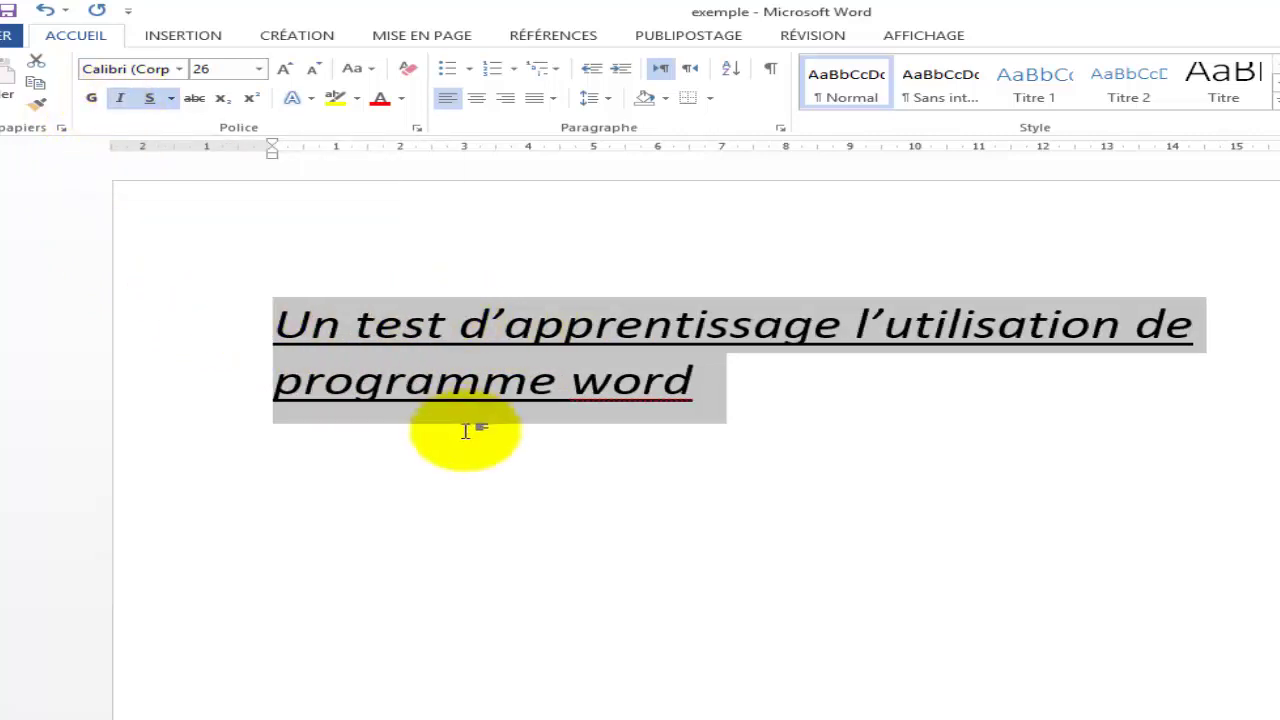
pyautogui.click(91, 98)
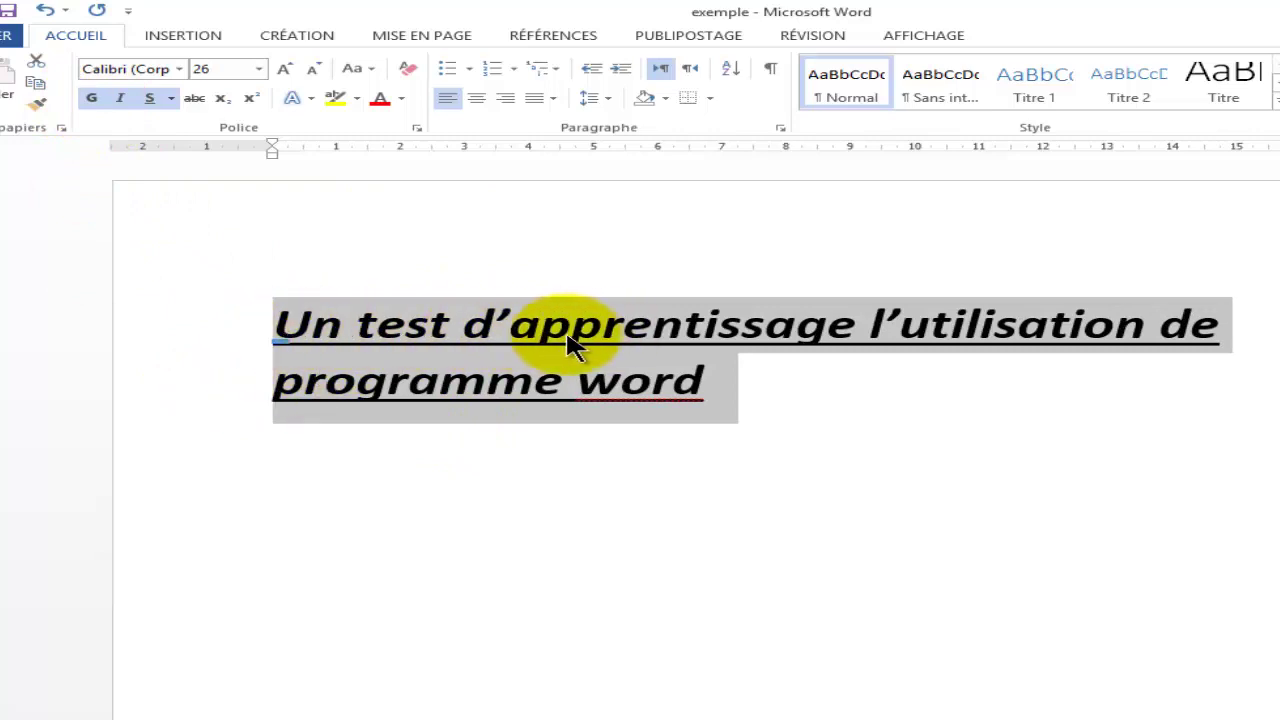
pyautogui.click(743, 388)
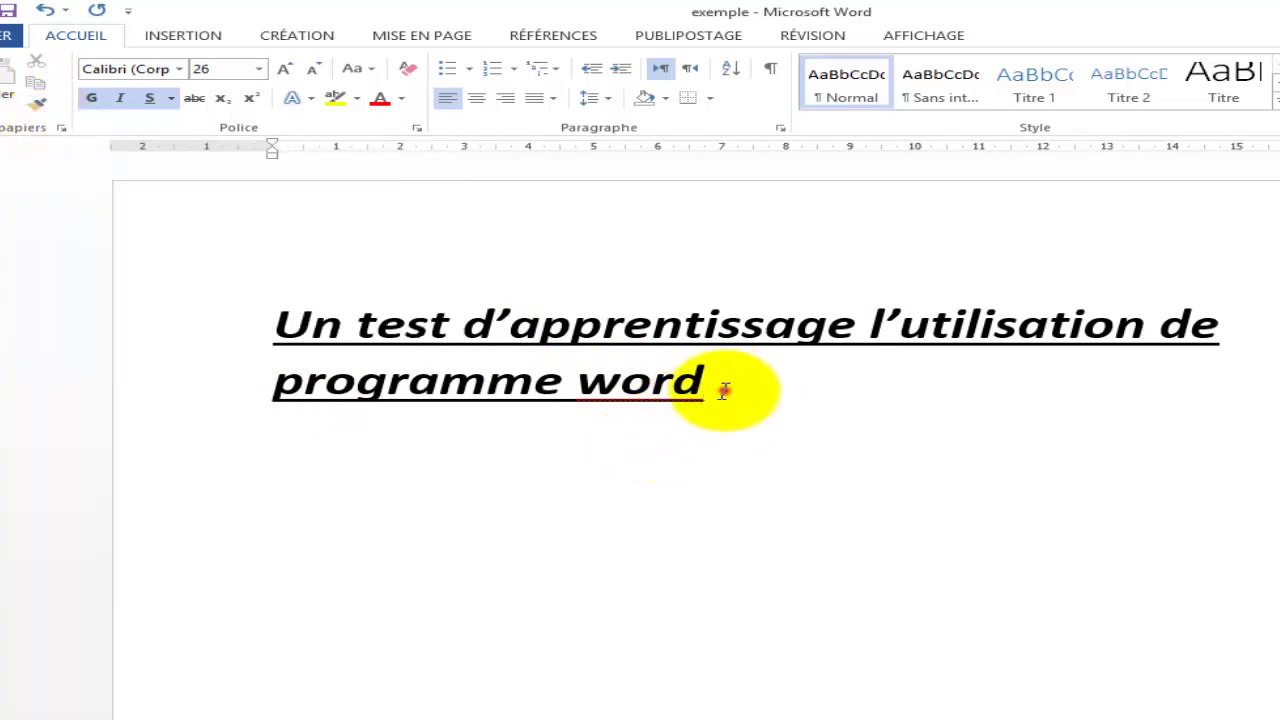
# Add a second line 'Deusieme ligne' below the heading and select it
pyautogui.click(618, 455)
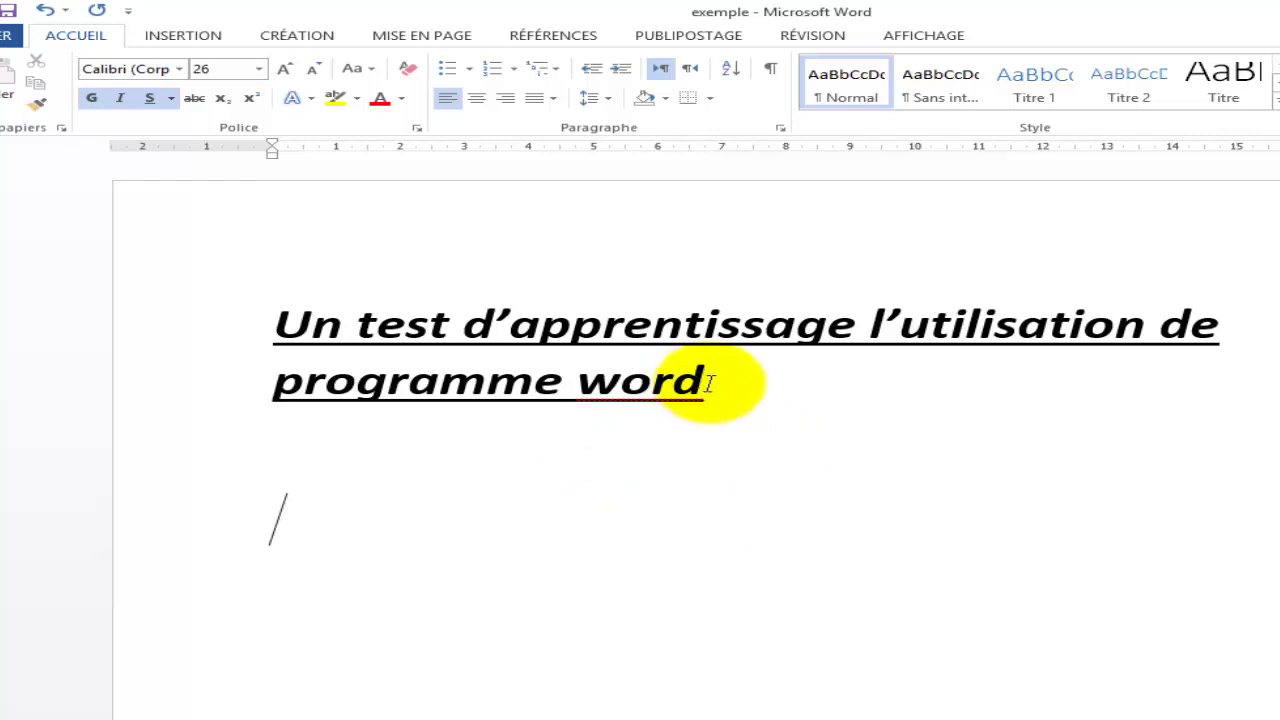
pyautogui.click(712, 383)
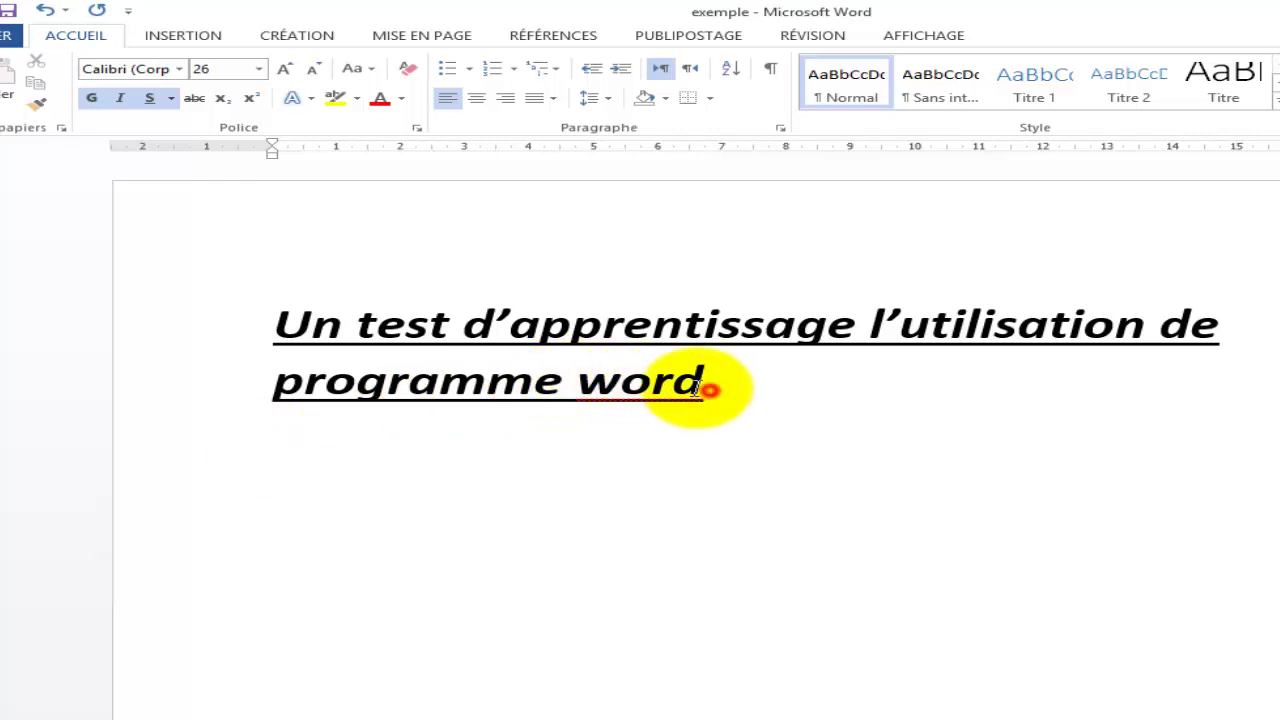
pyautogui.moveTo(704, 388); pyautogui.dragTo(300, 320)
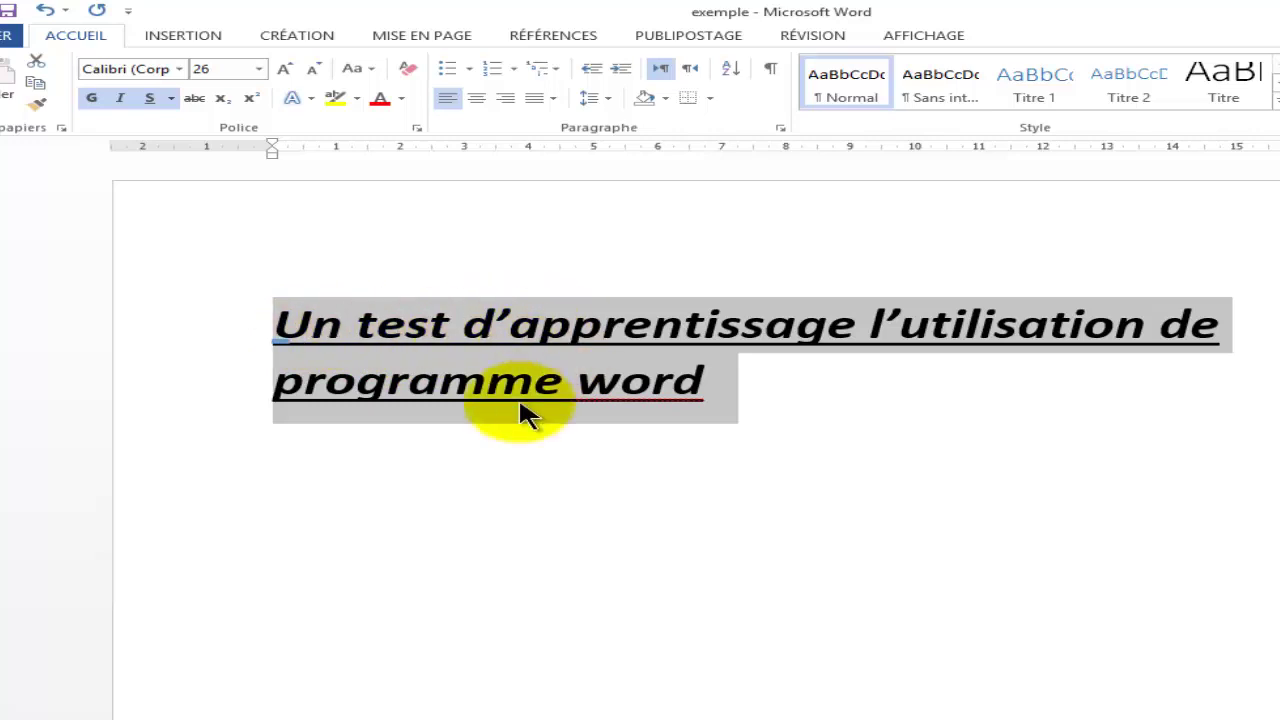
pyautogui.click(347, 492)
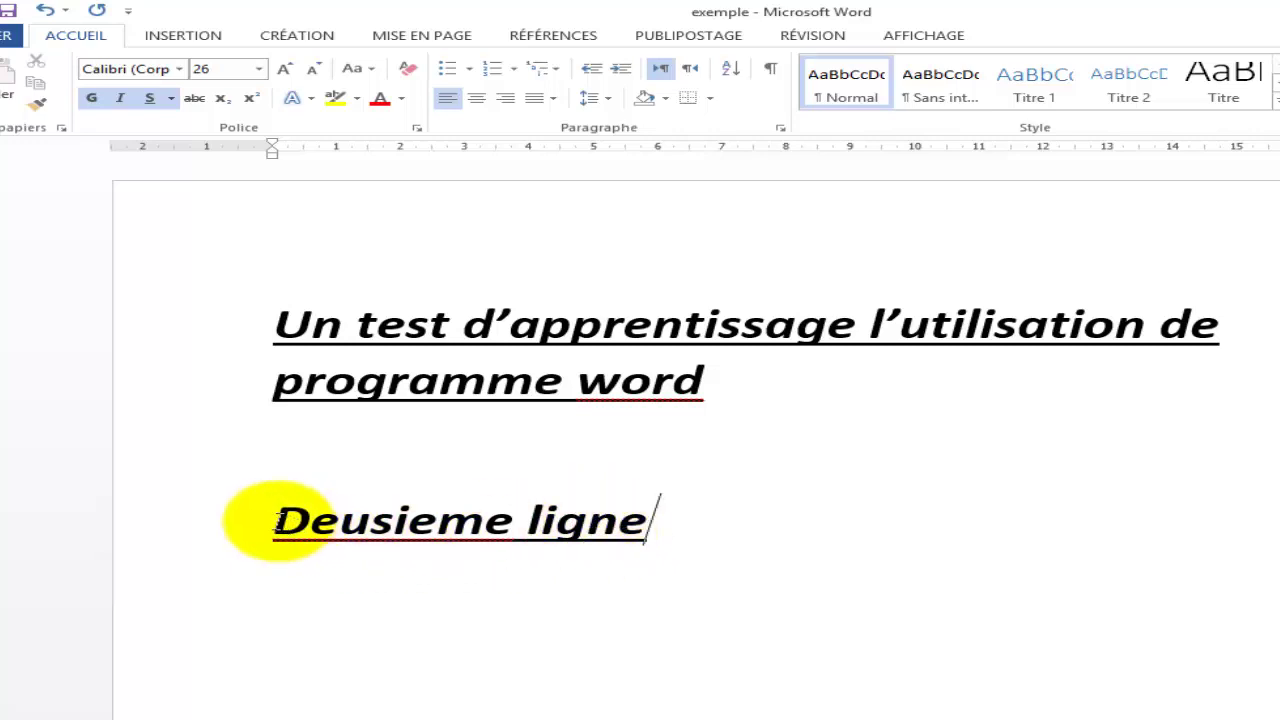
pyautogui.moveTo(275, 521); pyautogui.dragTo(648, 520)
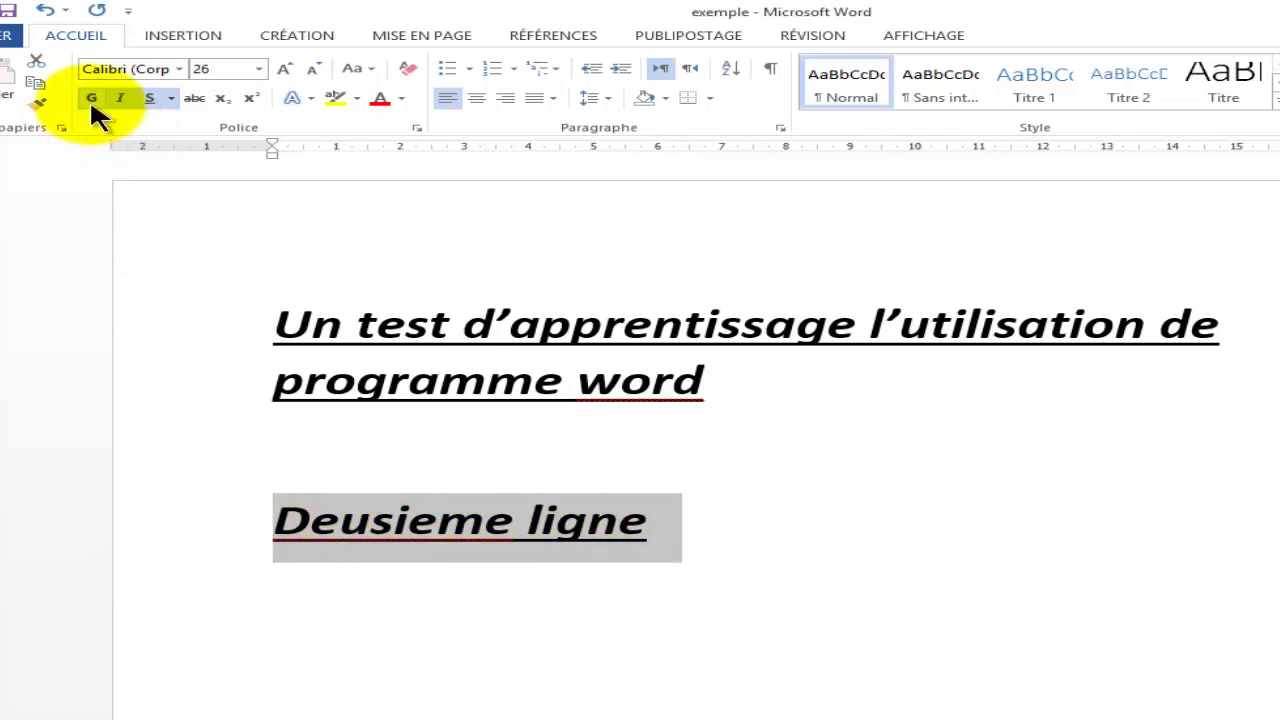
# Turn off underline, italic and bold on 'Deusieme ligne', leaving plain Calibri 26
pyautogui.click(149, 99)
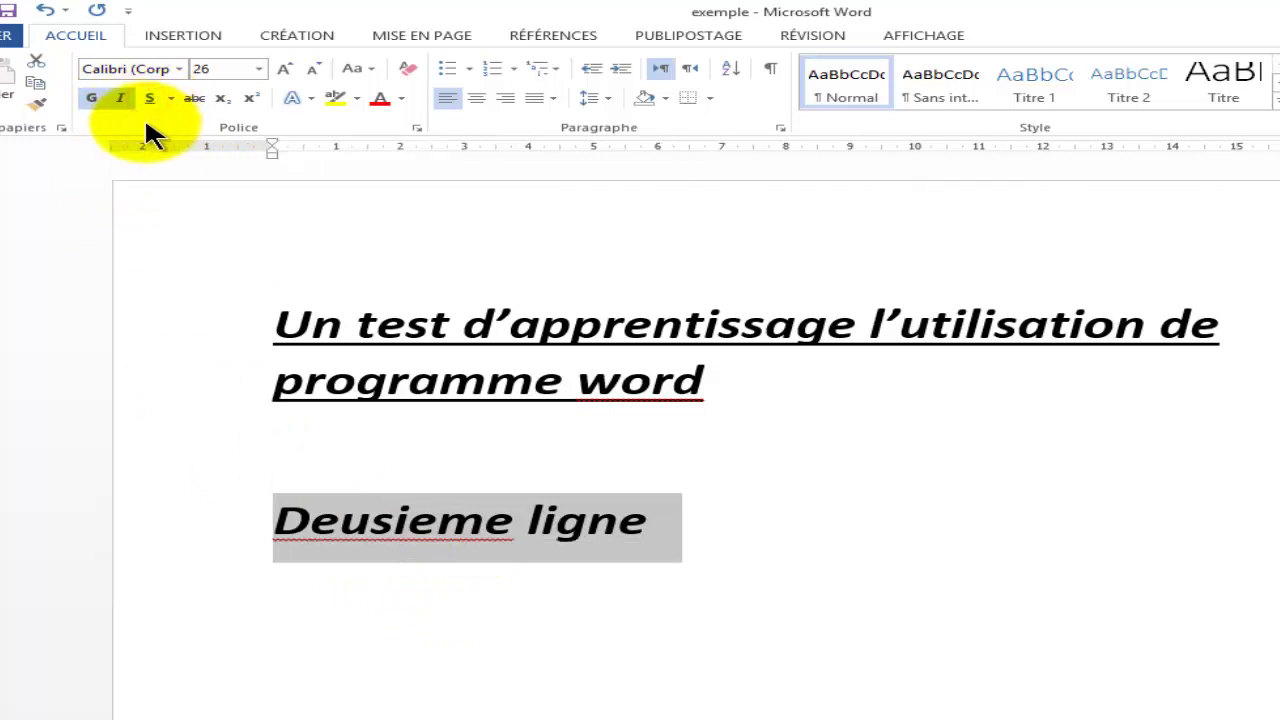
pyautogui.click(120, 97)
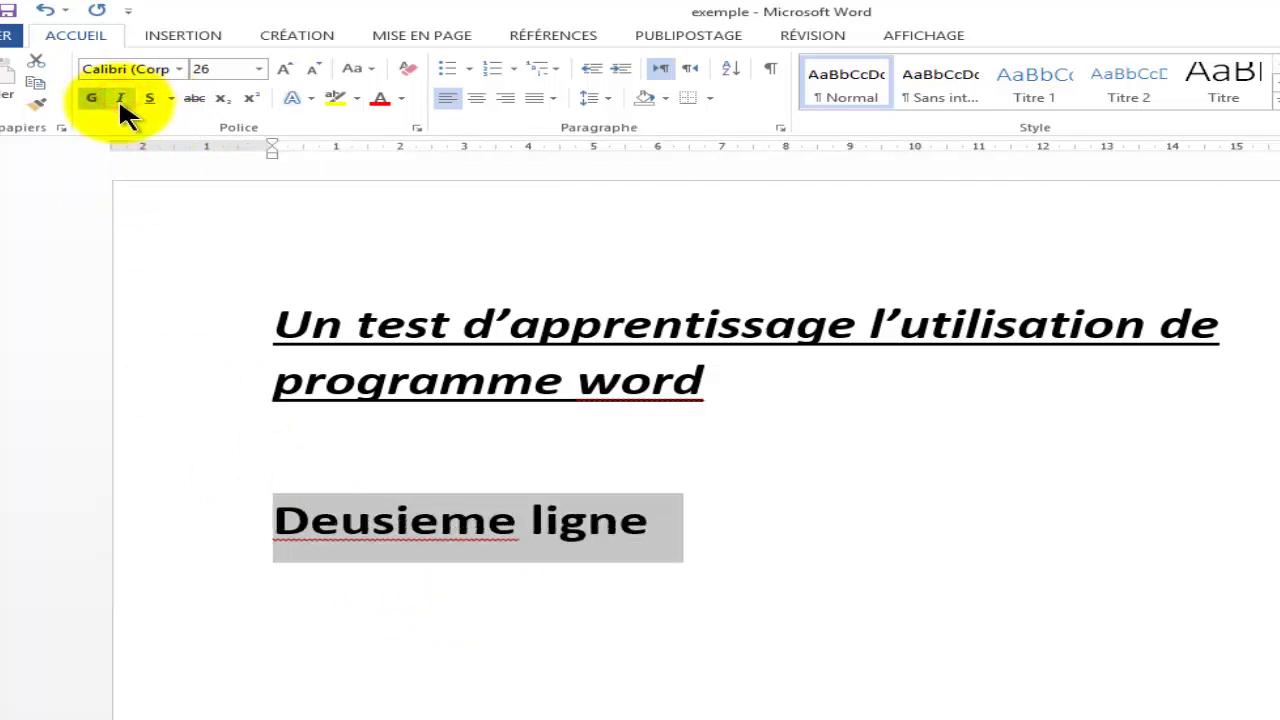
pyautogui.click(90, 98)
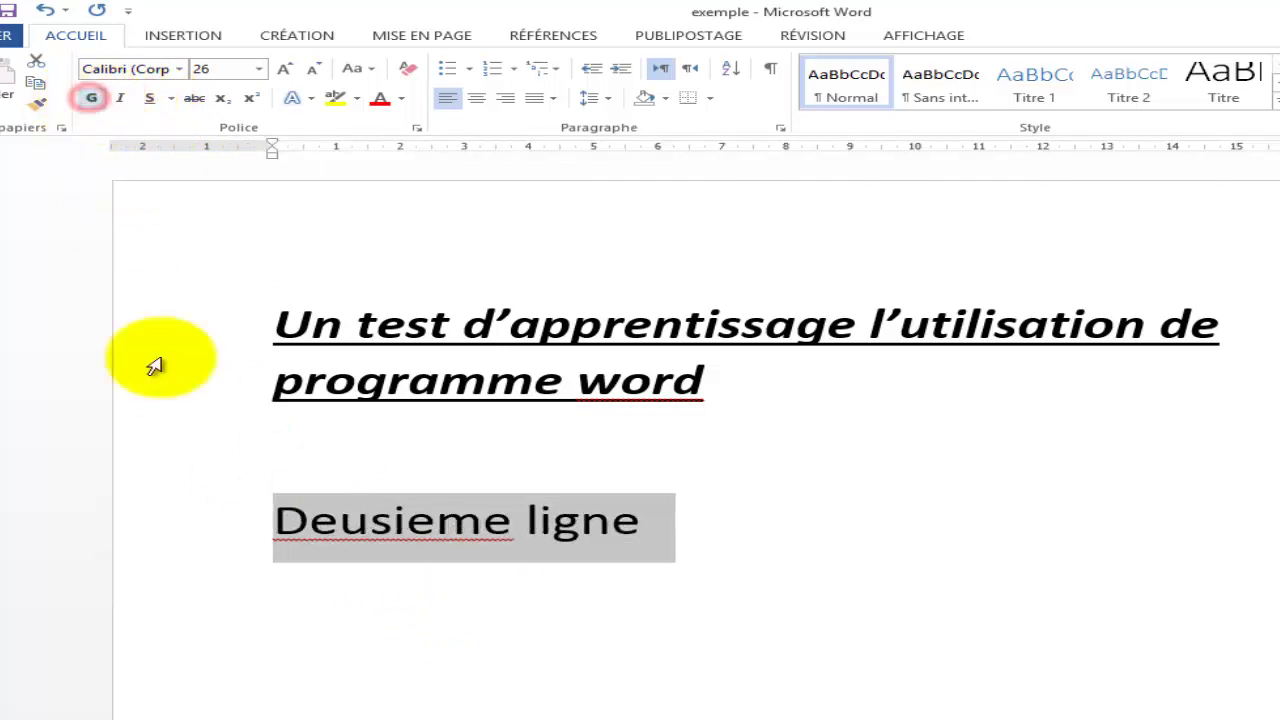
pyautogui.click(283, 521)
pyautogui.moveTo(283, 521); pyautogui.dragTo(644, 521)
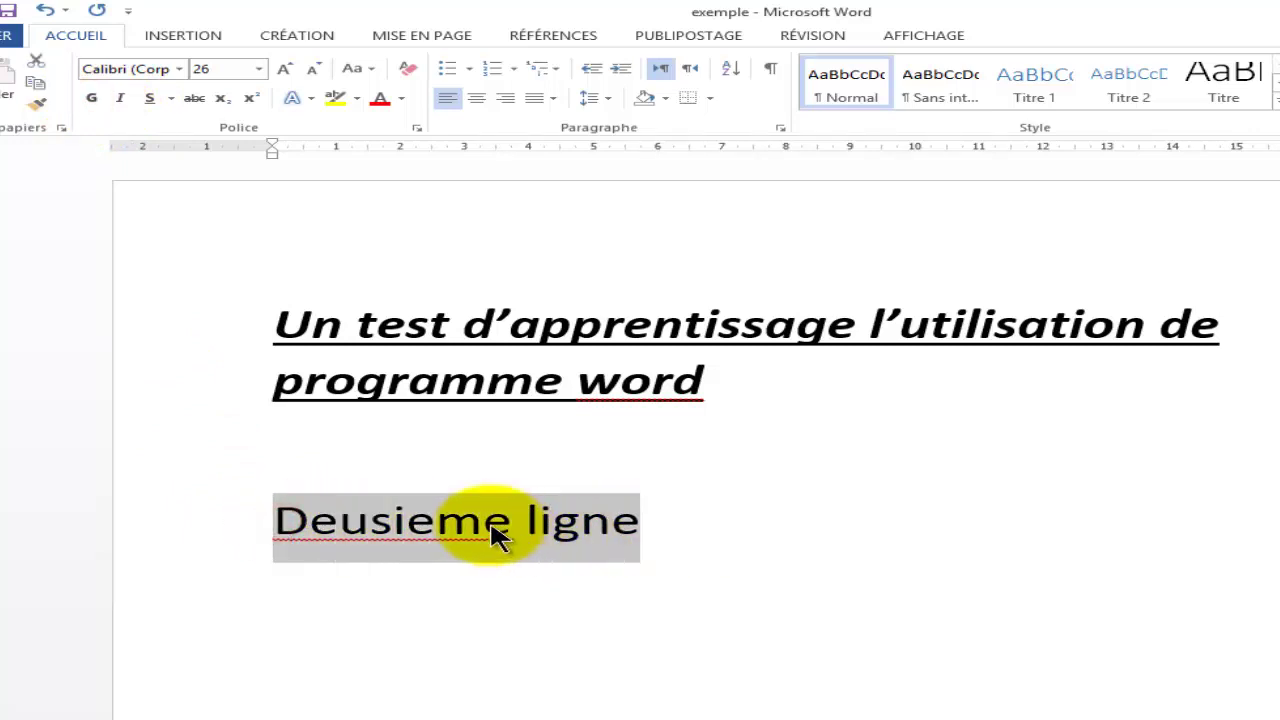
pyautogui.click(484, 521)
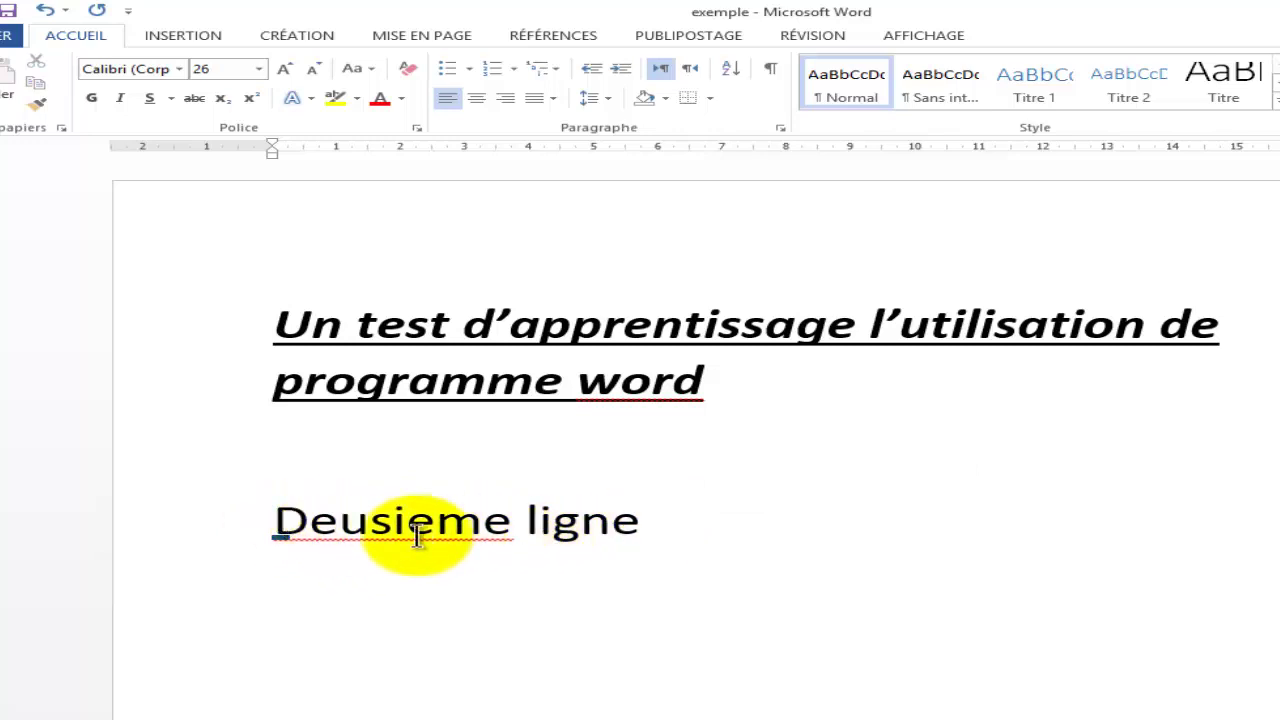
pyautogui.moveTo(283, 528); pyautogui.dragTo(386, 532)
pyautogui.click(484, 521)
pyautogui.click(651, 523)
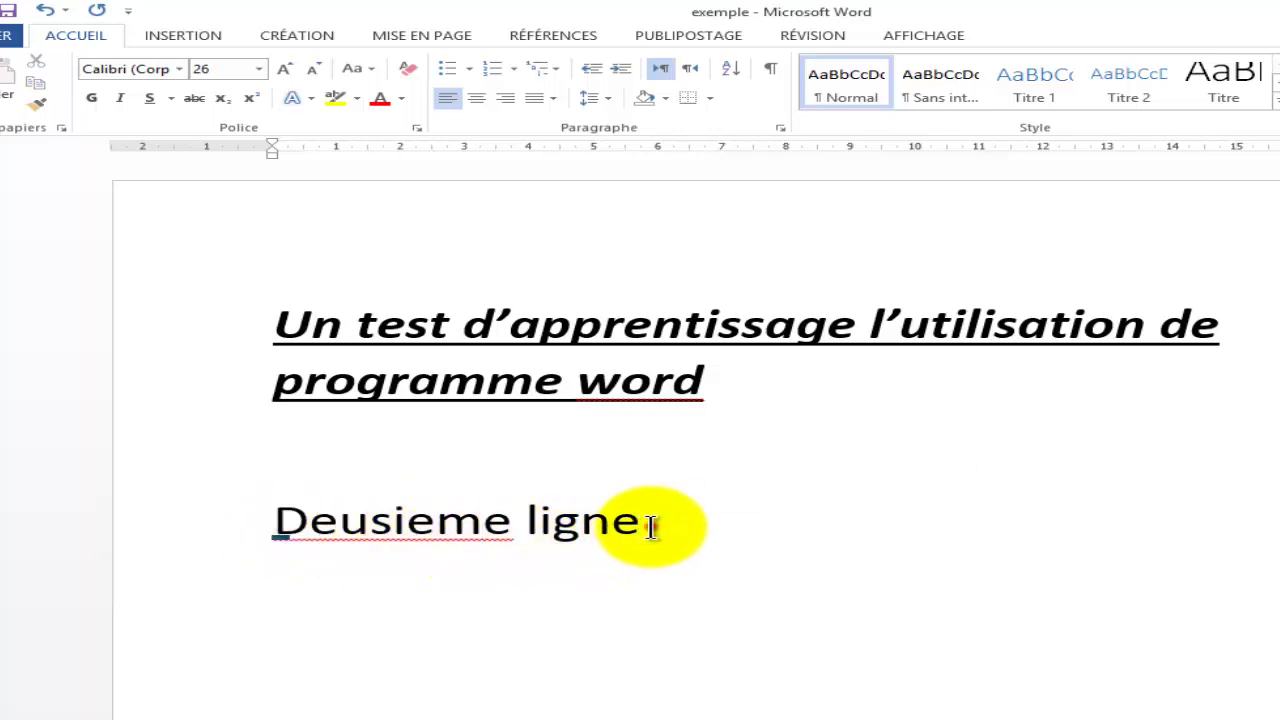
pyautogui.click(433, 527)
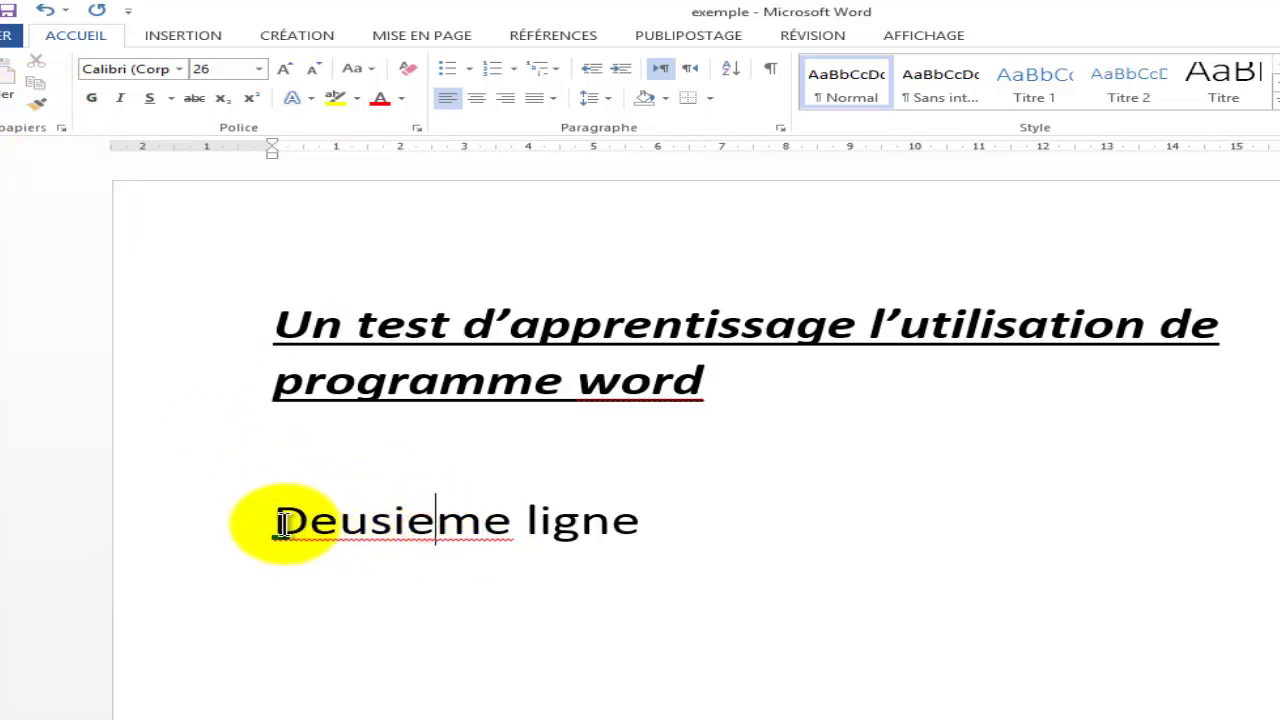
pyautogui.moveTo(276, 522); pyautogui.dragTo(630, 534)
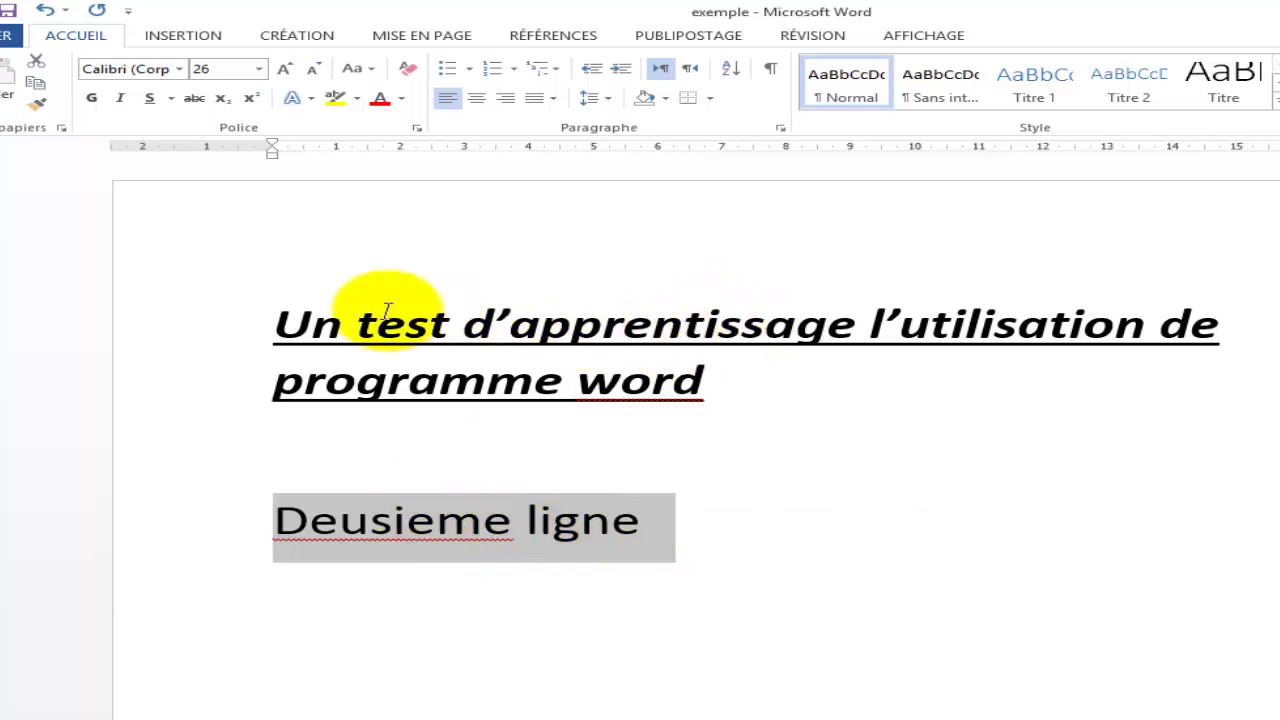
pyautogui.moveTo(285, 323); pyautogui.dragTo(586, 322)
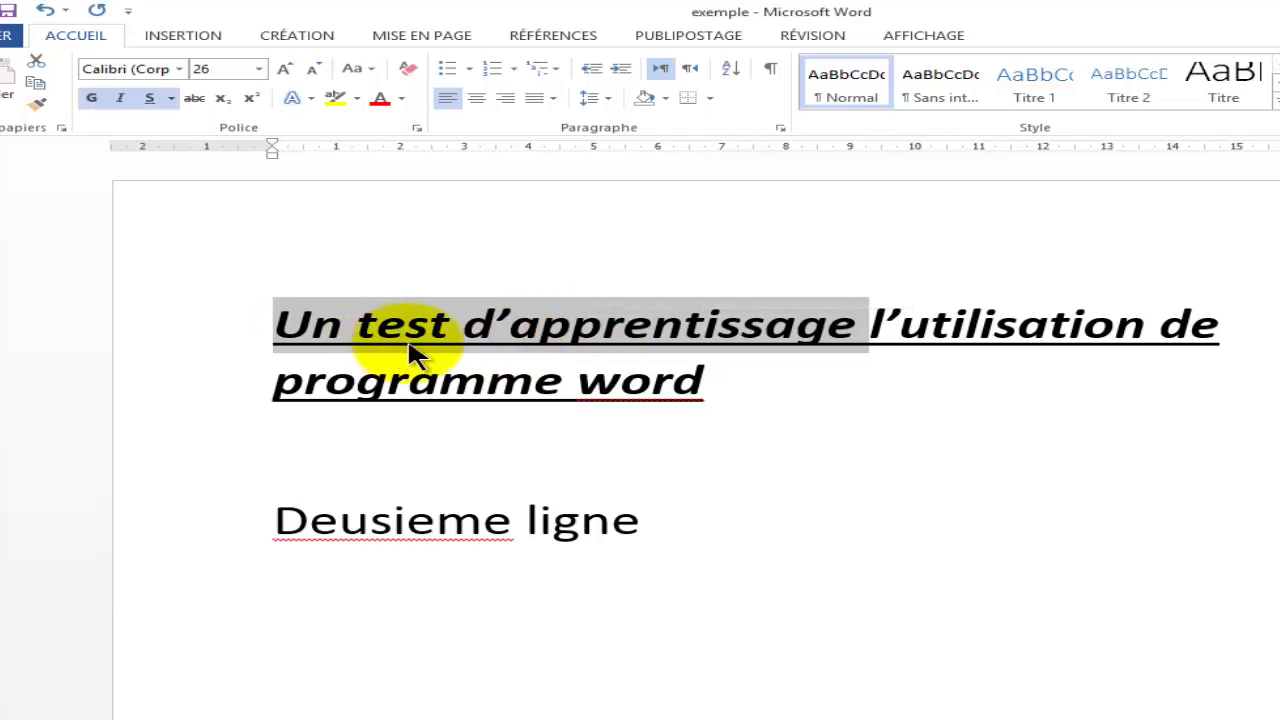
pyautogui.click(428, 322)
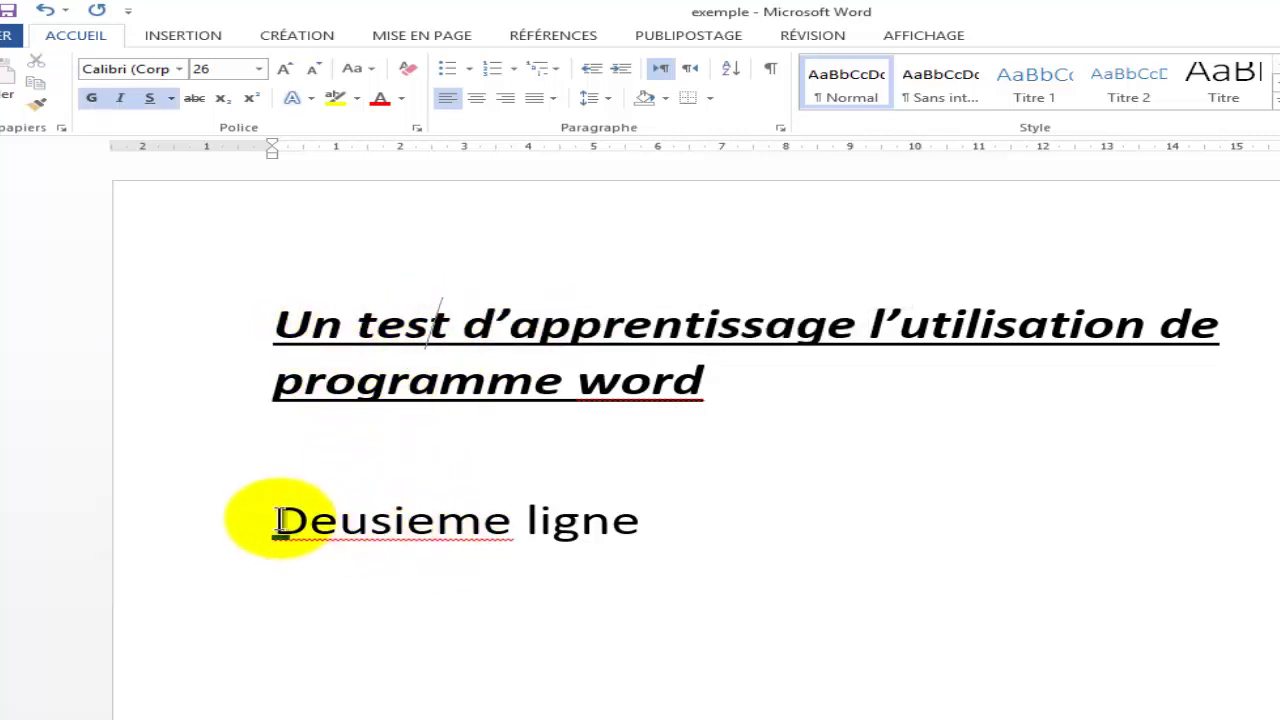
pyautogui.moveTo(283, 521); pyautogui.dragTo(650, 522)
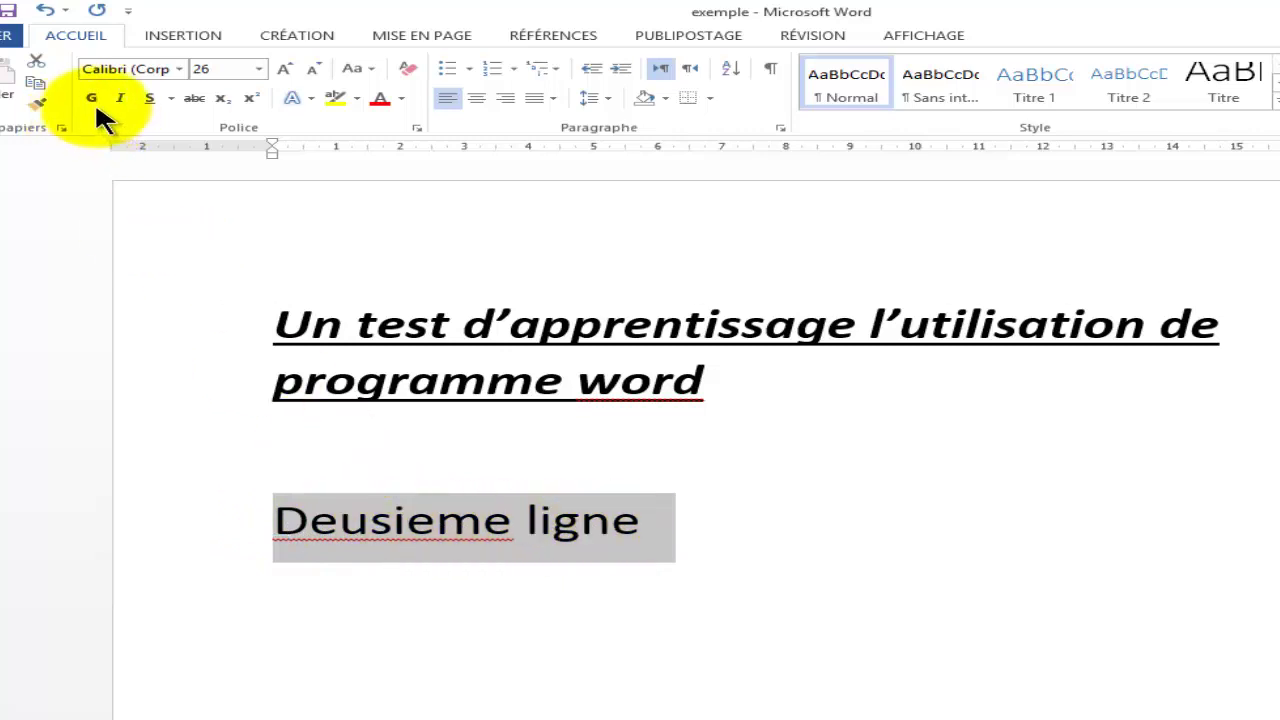
pyautogui.click(148, 99)
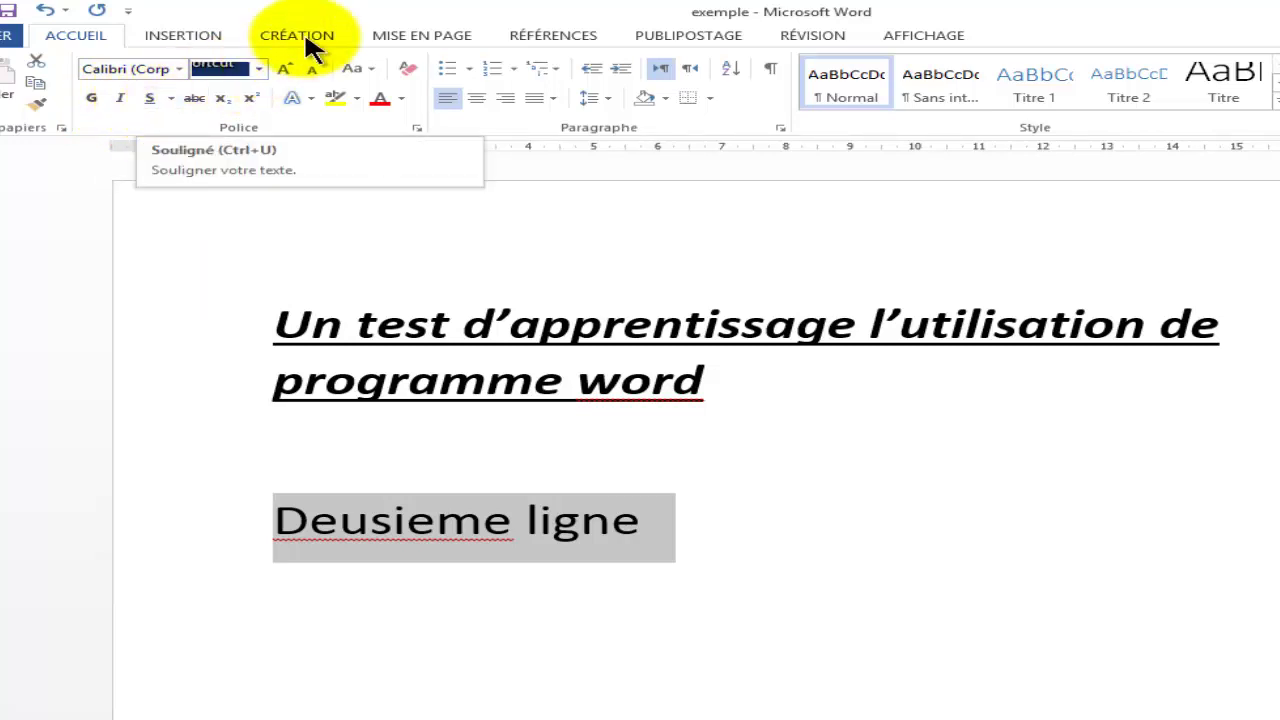
pyautogui.click(413, 520)
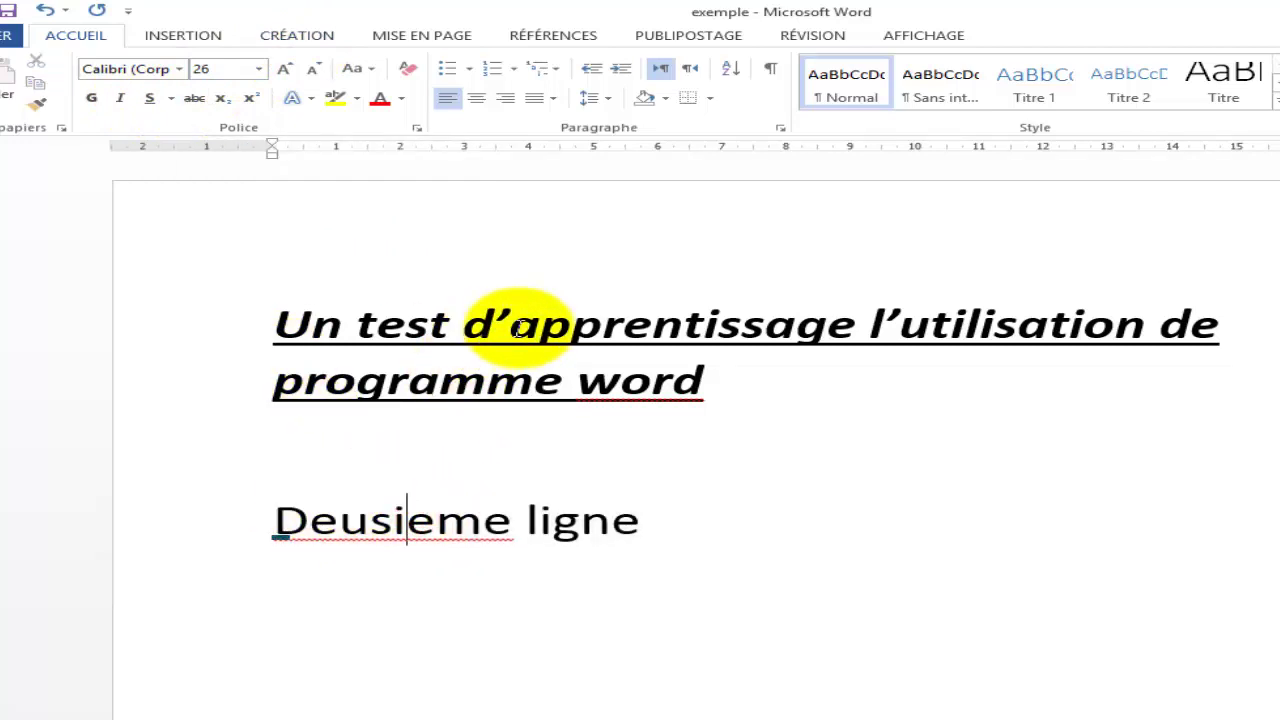
pyautogui.moveTo(516, 324); pyautogui.dragTo(796, 328)
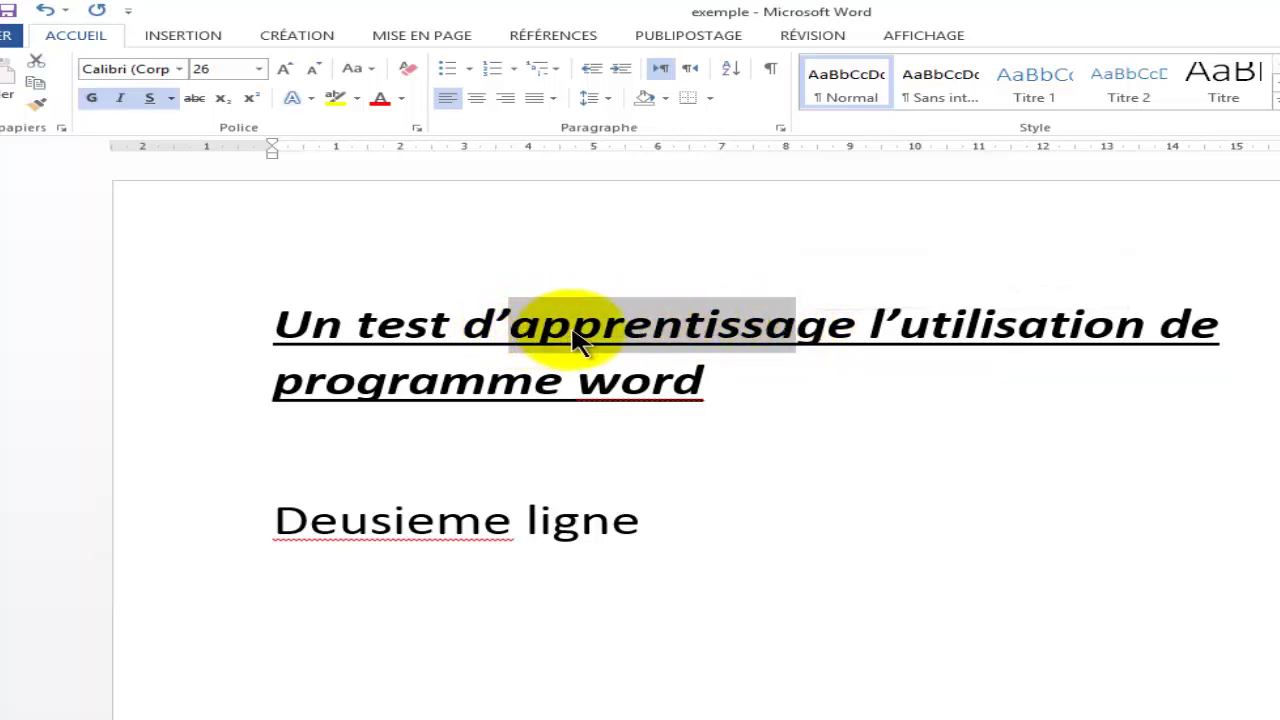
pyautogui.click(752, 332)
pyautogui.moveTo(790, 332)
pyautogui.mouseDown()
pyautogui.moveTo(752, 335)
pyautogui.moveTo(762, 340)
pyautogui.mouseUp()
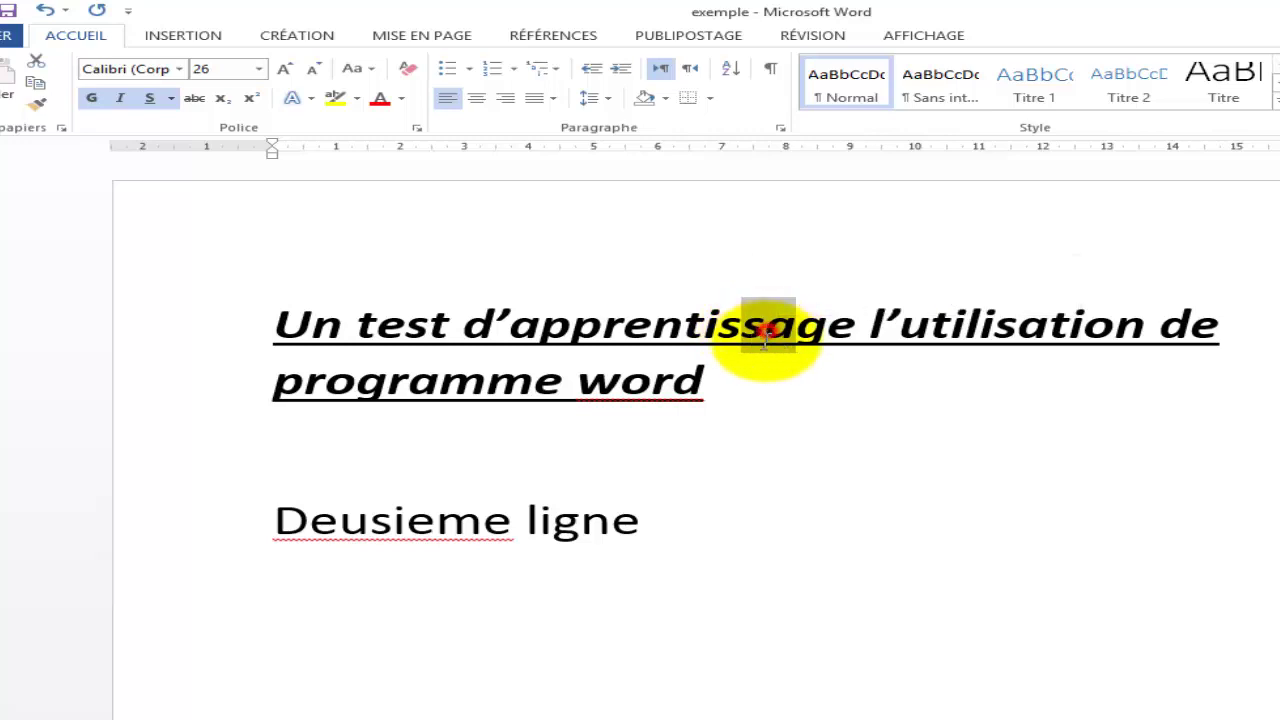
pyautogui.click(585, 327)
pyautogui.moveTo(574, 330); pyautogui.dragTo(798, 330)
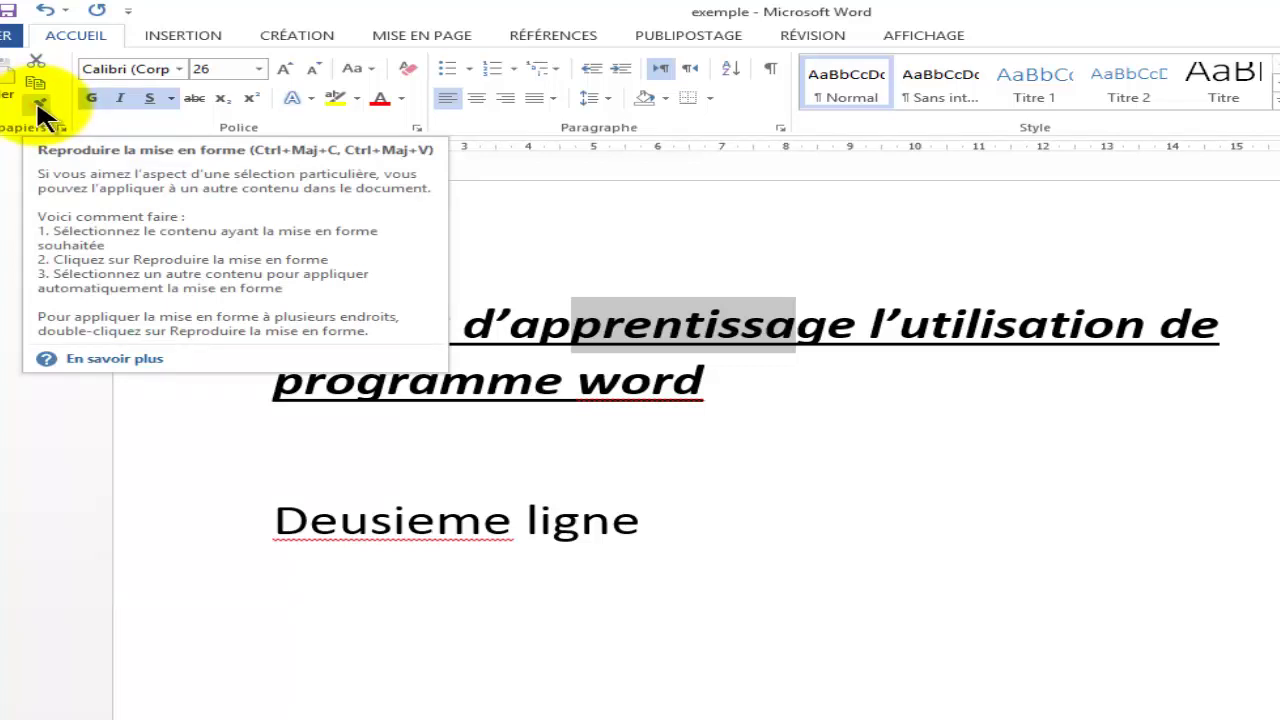
# Copy the heading's bold, italic, underlined formatting onto 'Deusieme ligne' with Format Painter
pyautogui.click(34, 100)
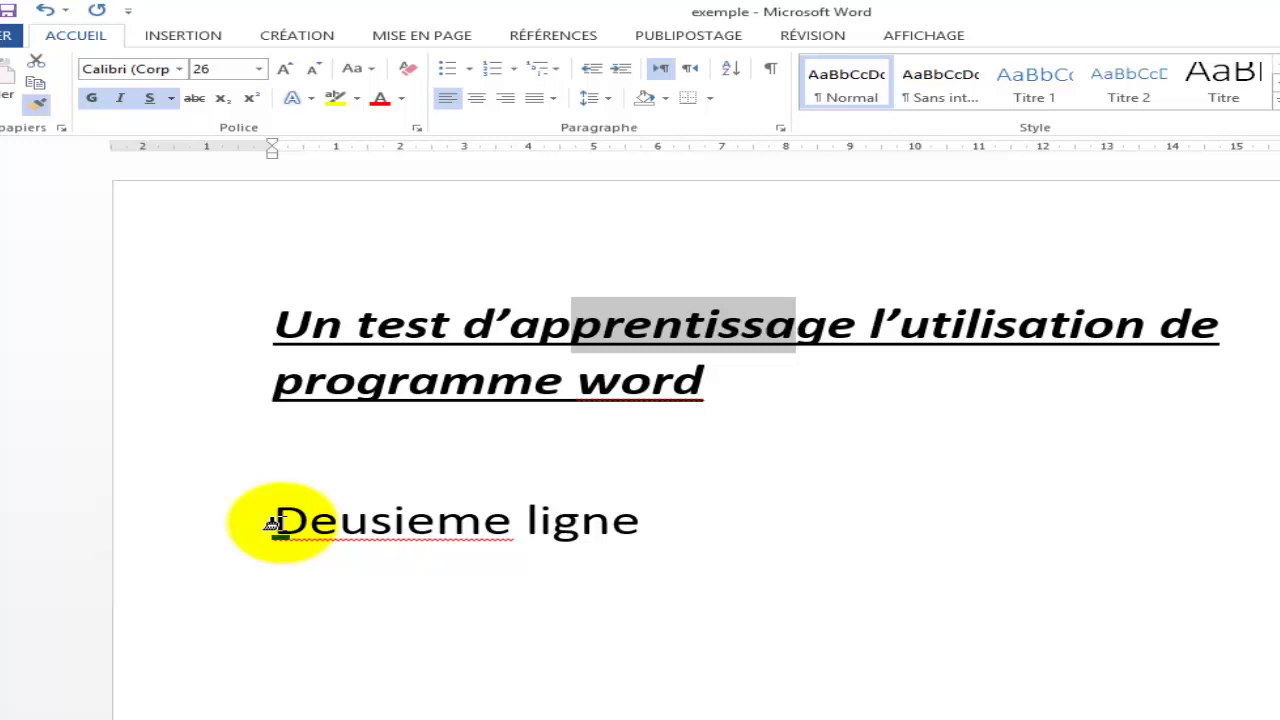
pyautogui.moveTo(272, 524); pyautogui.dragTo(680, 524)
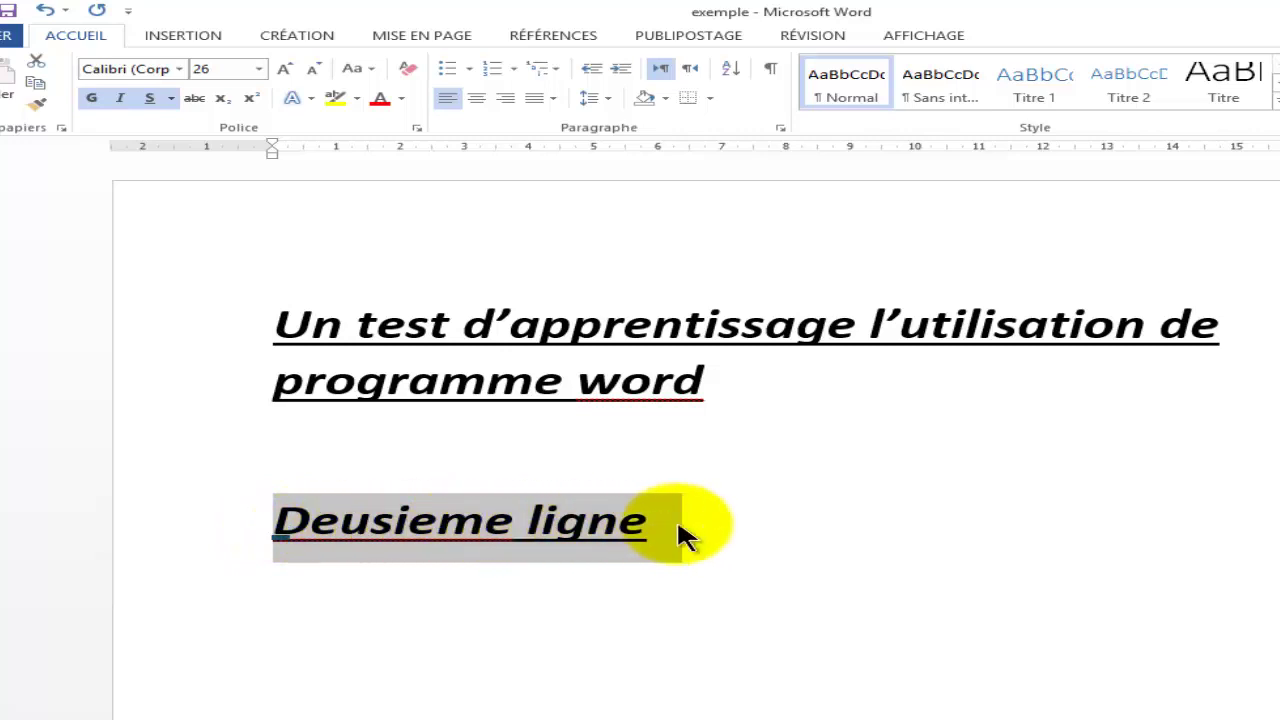
# Remove bold, italic and underline from 'Deusieme ligne', leaving plain Calibri 26
pyautogui.click(710, 320)
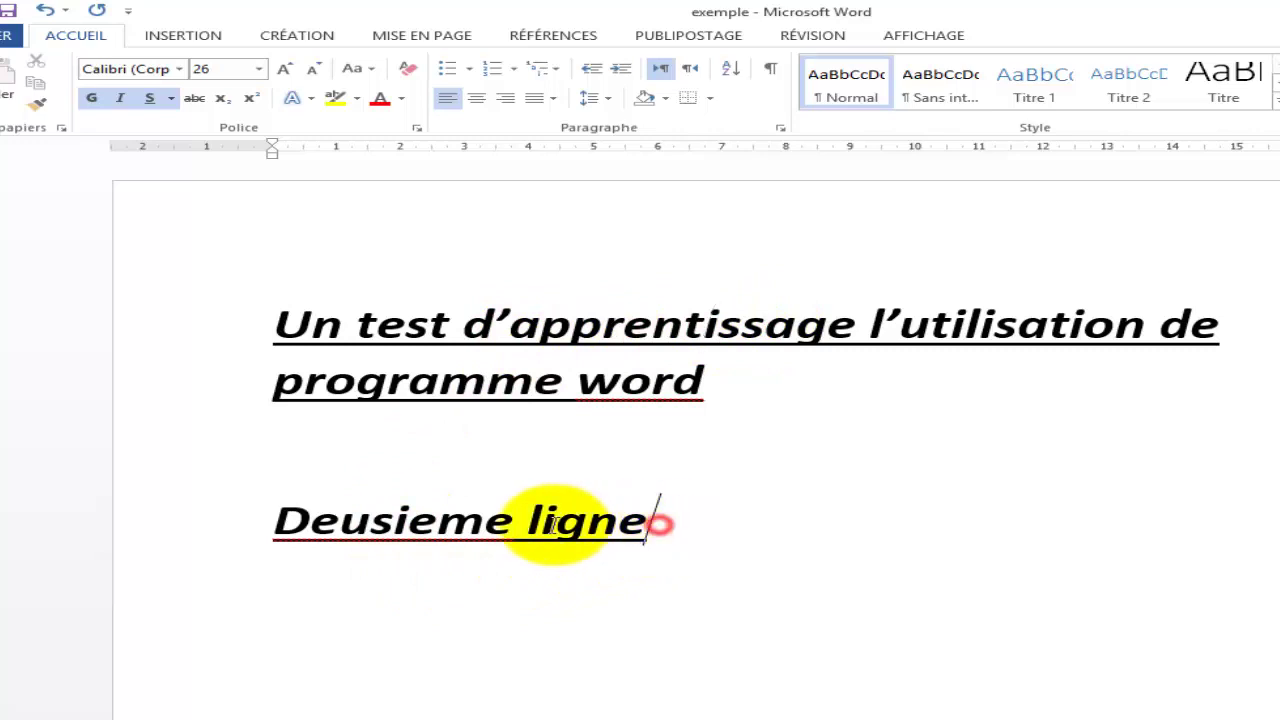
pyautogui.moveTo(658, 526); pyautogui.dragTo(287, 520)
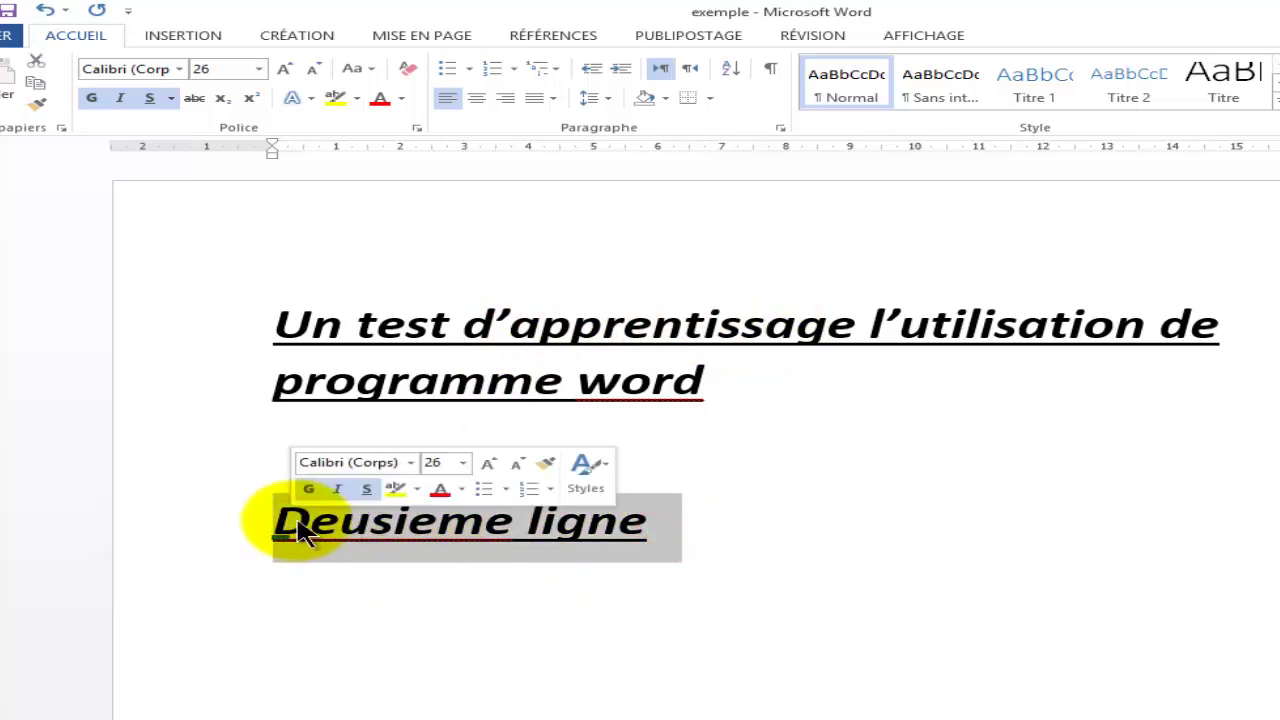
pyautogui.click(90, 97)
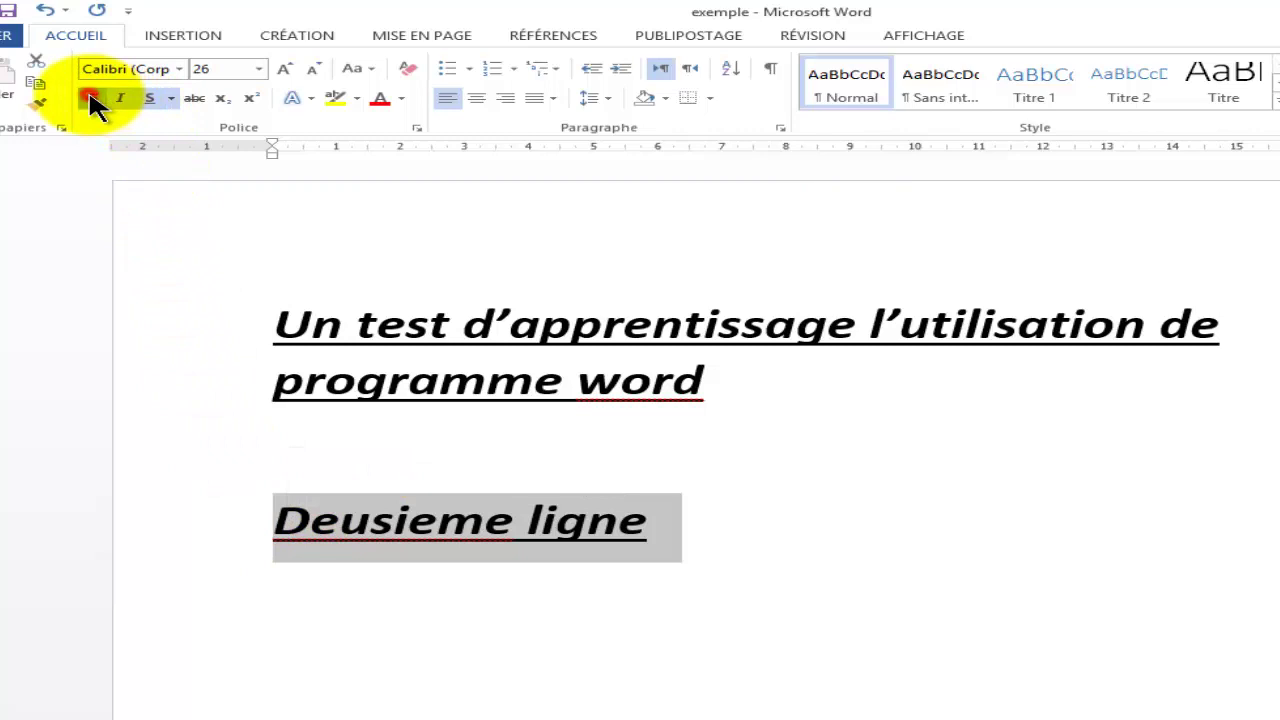
pyautogui.click(120, 97)
pyautogui.click(147, 98)
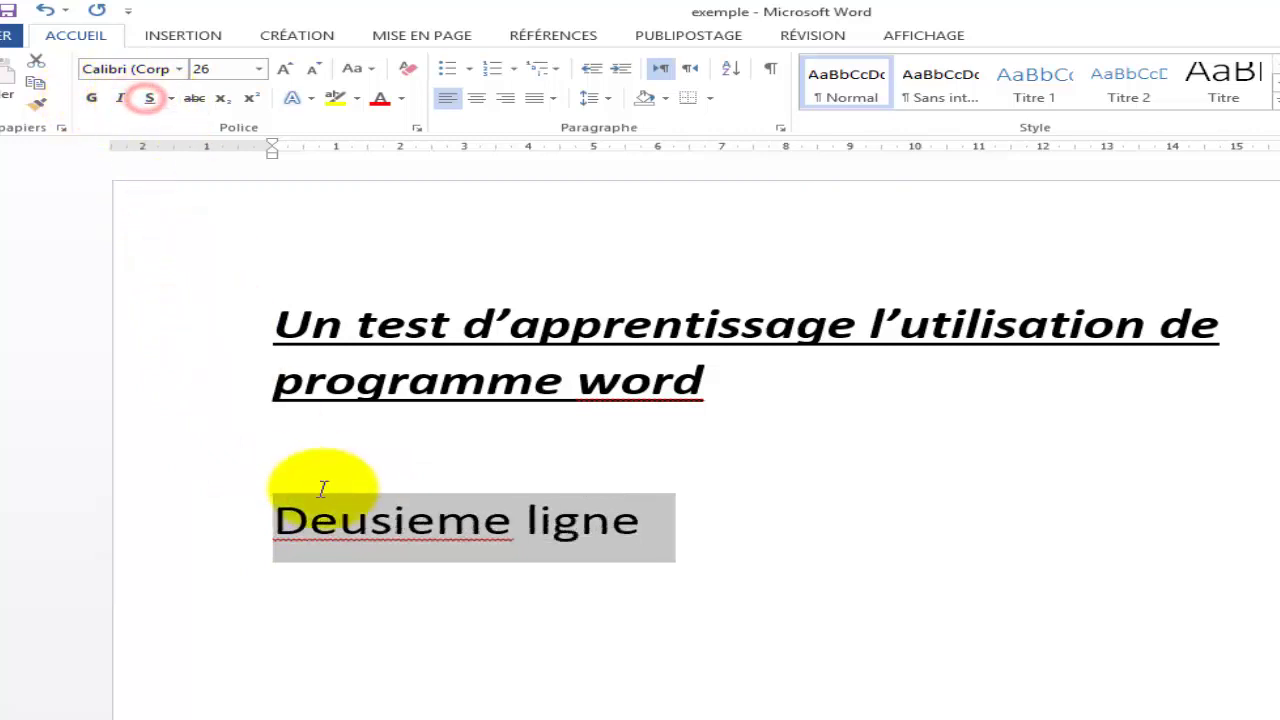
pyautogui.click(430, 520)
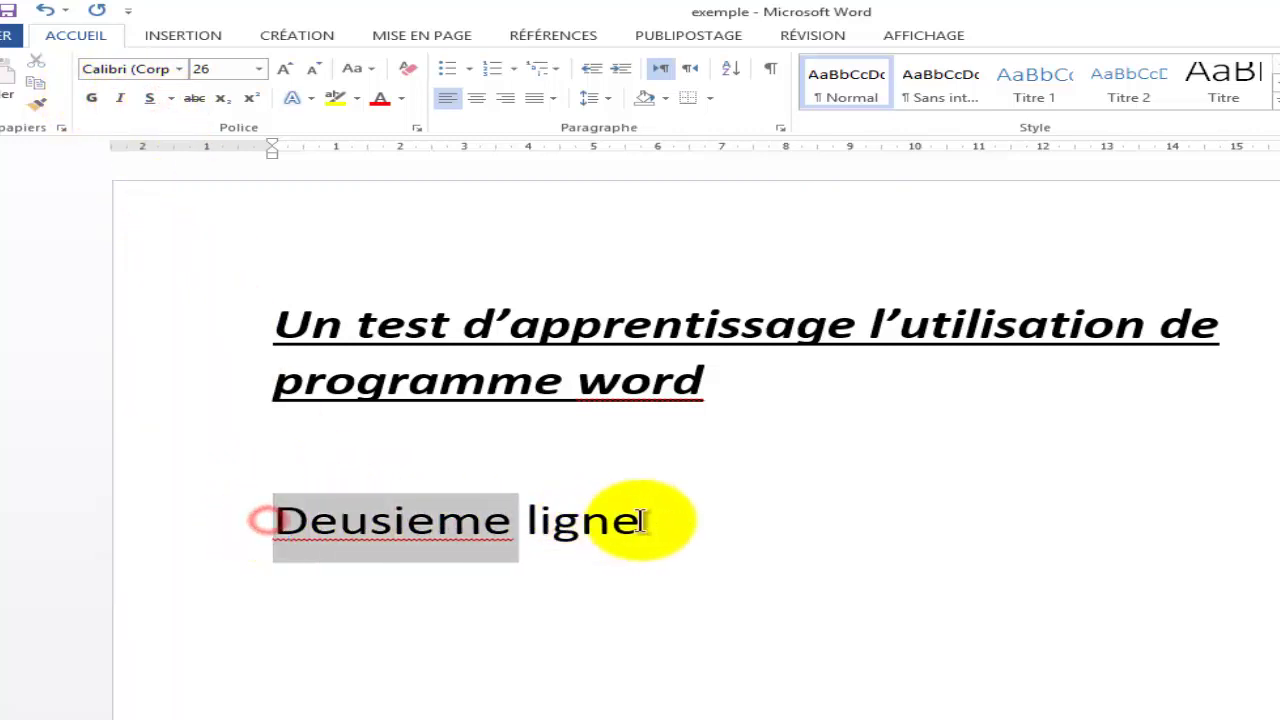
pyautogui.moveTo(267, 520); pyautogui.dragTo(666, 524)
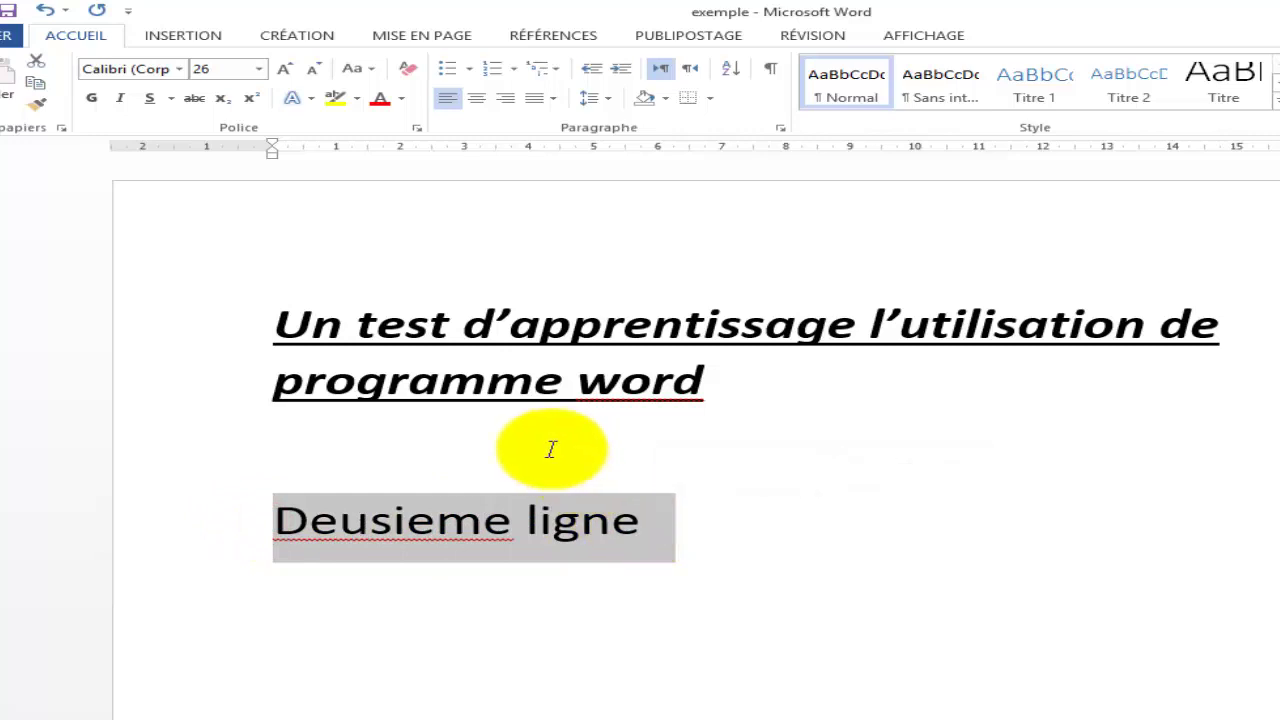
pyautogui.click(526, 448)
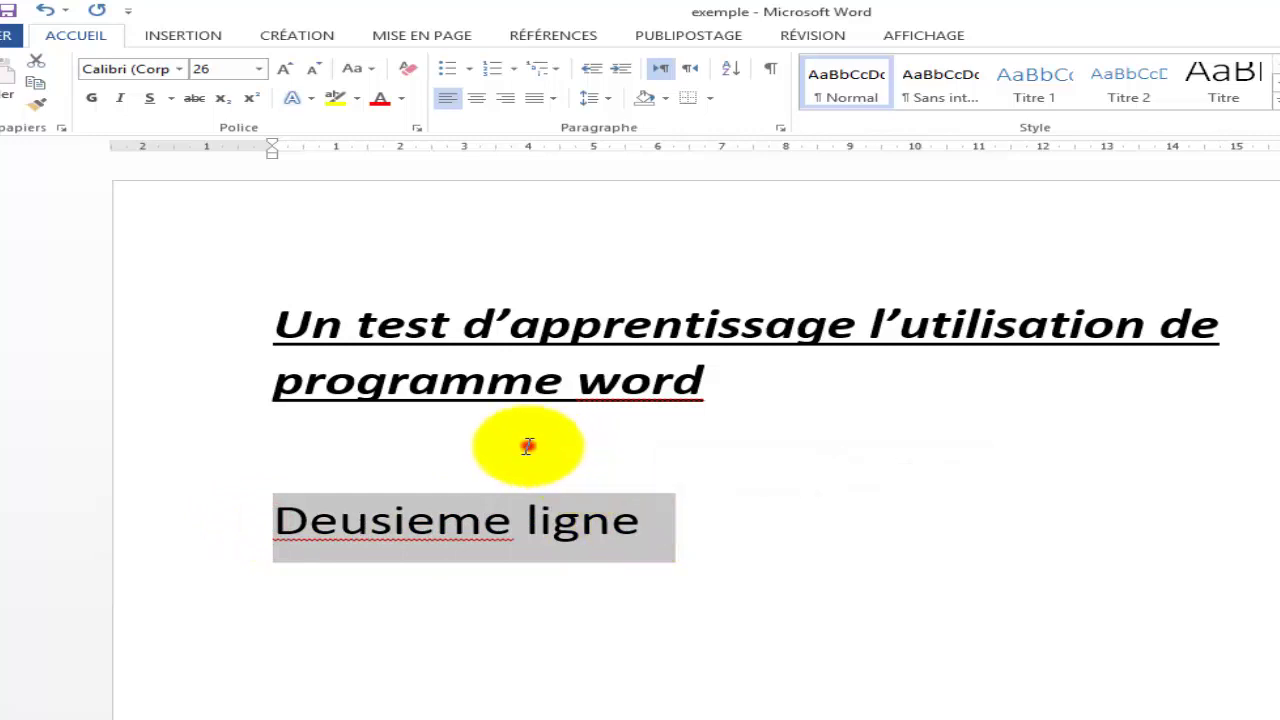
pyautogui.click(285, 322)
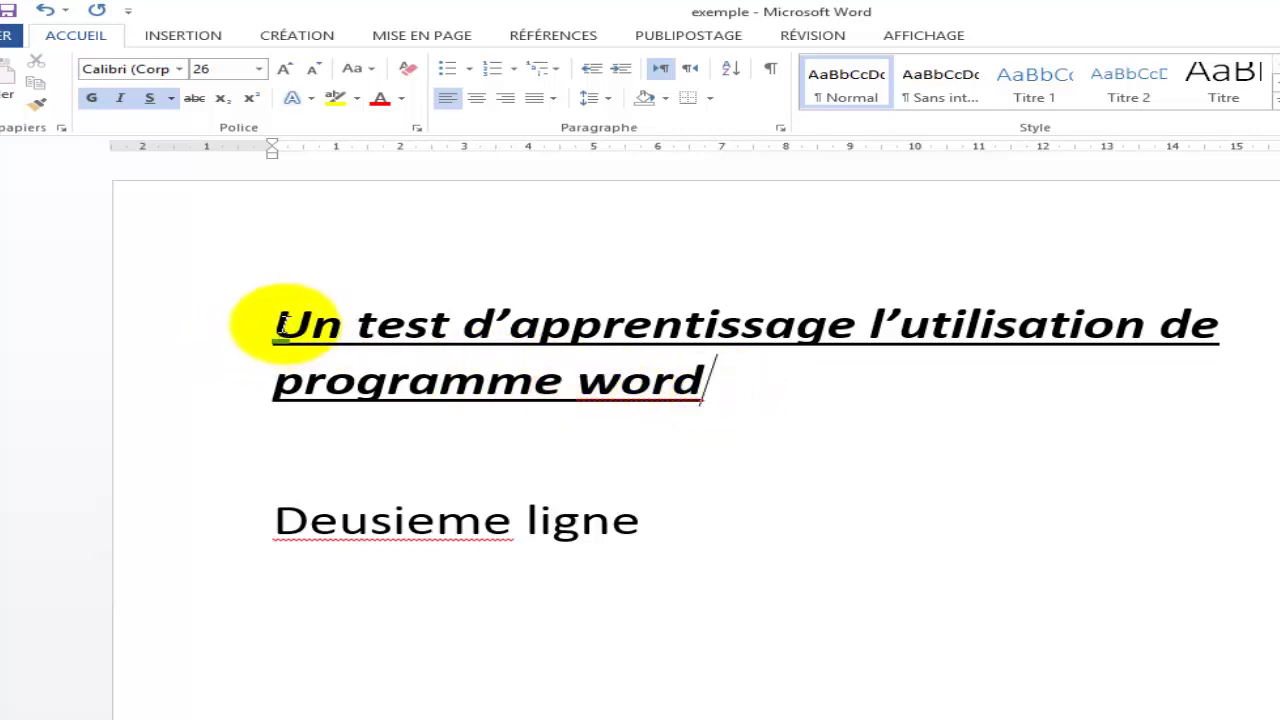
pyautogui.moveTo(281, 325); pyautogui.dragTo(668, 388)
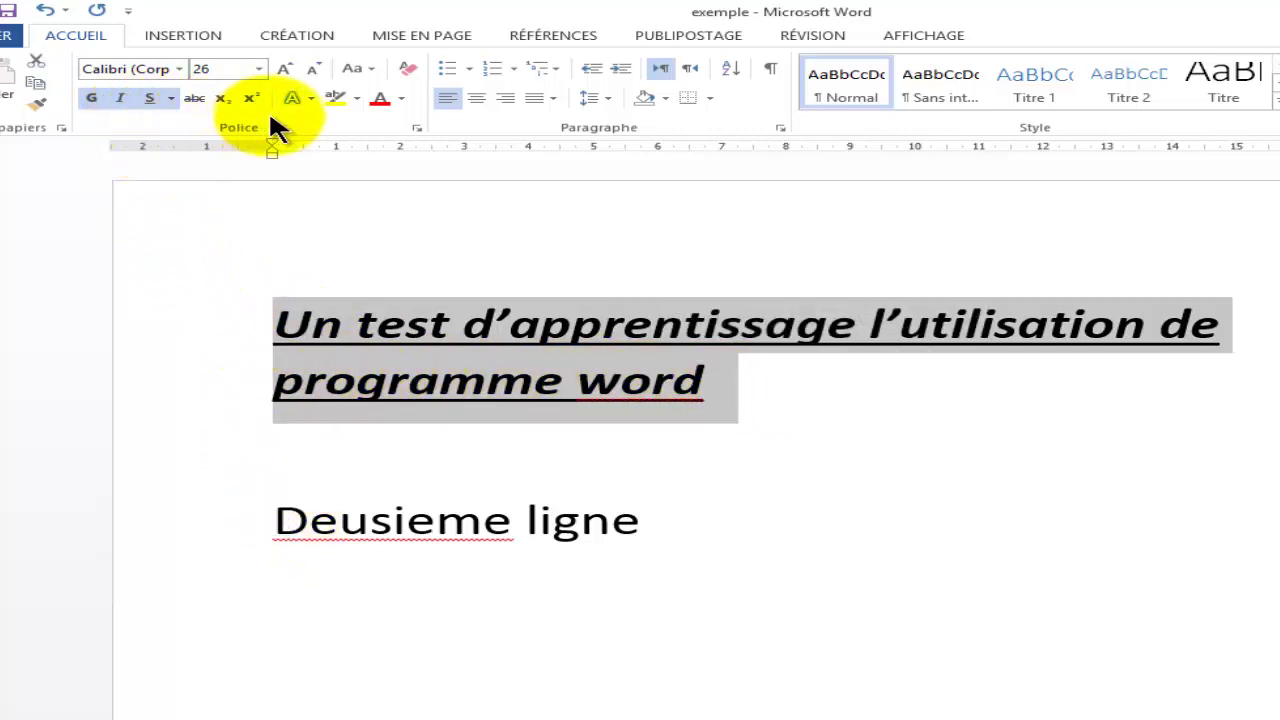
pyautogui.click(750, 390)
pyautogui.click(645, 451)
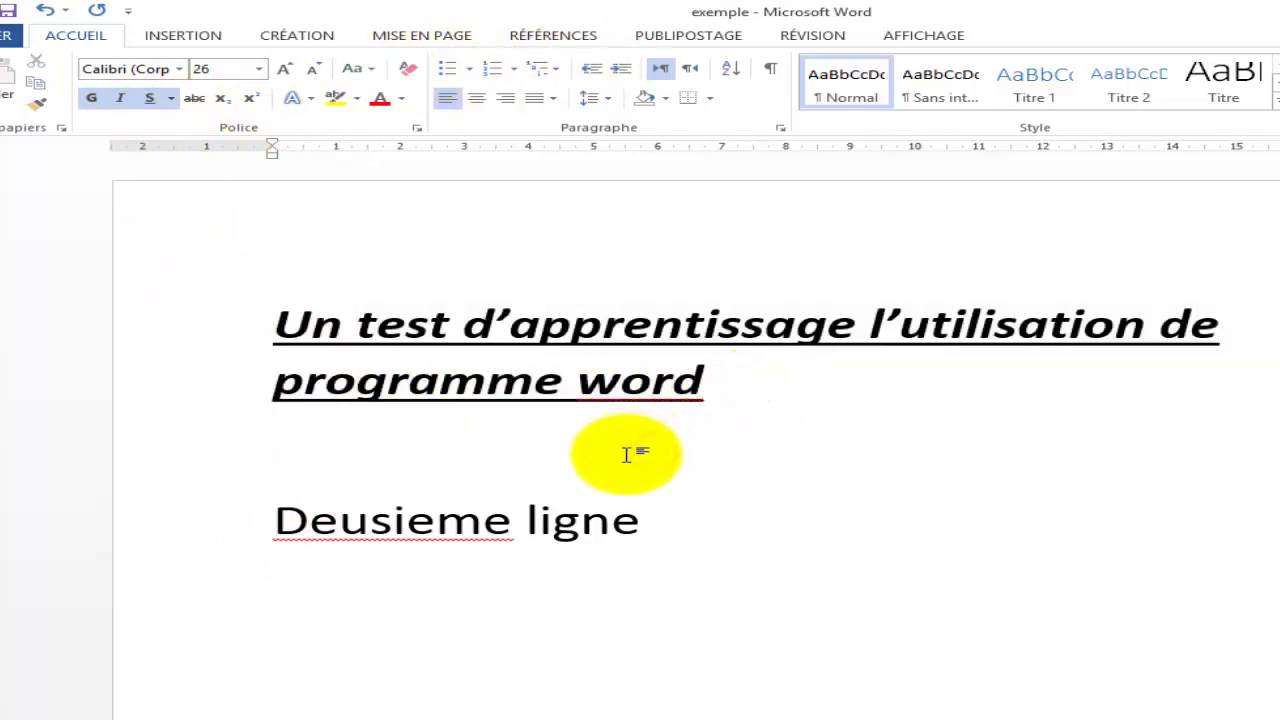